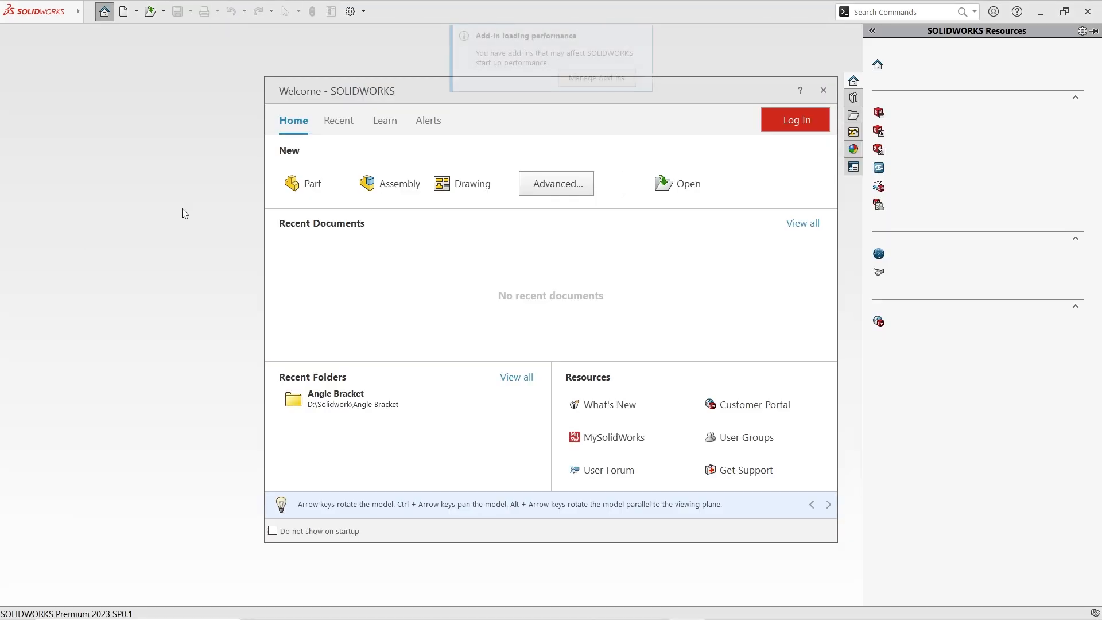
Create a new part and start a sketch on the Front Plane.
left_click(310, 183)
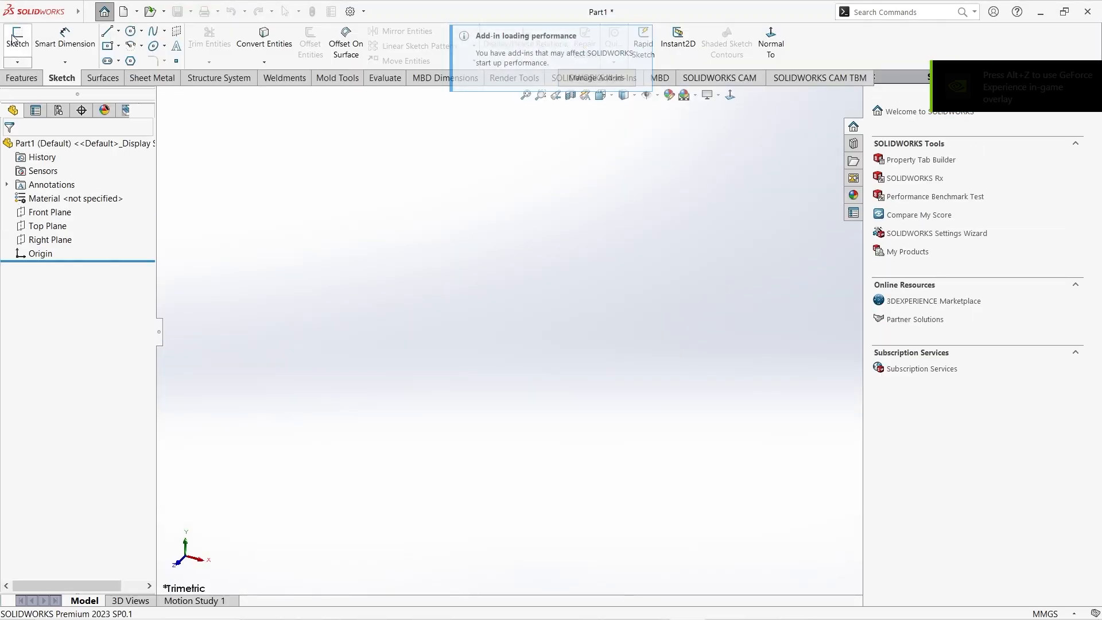
left_click(21, 40)
left_click(436, 220)
Draw a horizontal midpoint line centred on the origin and dimension its length as 115 mm.
left_click(118, 30)
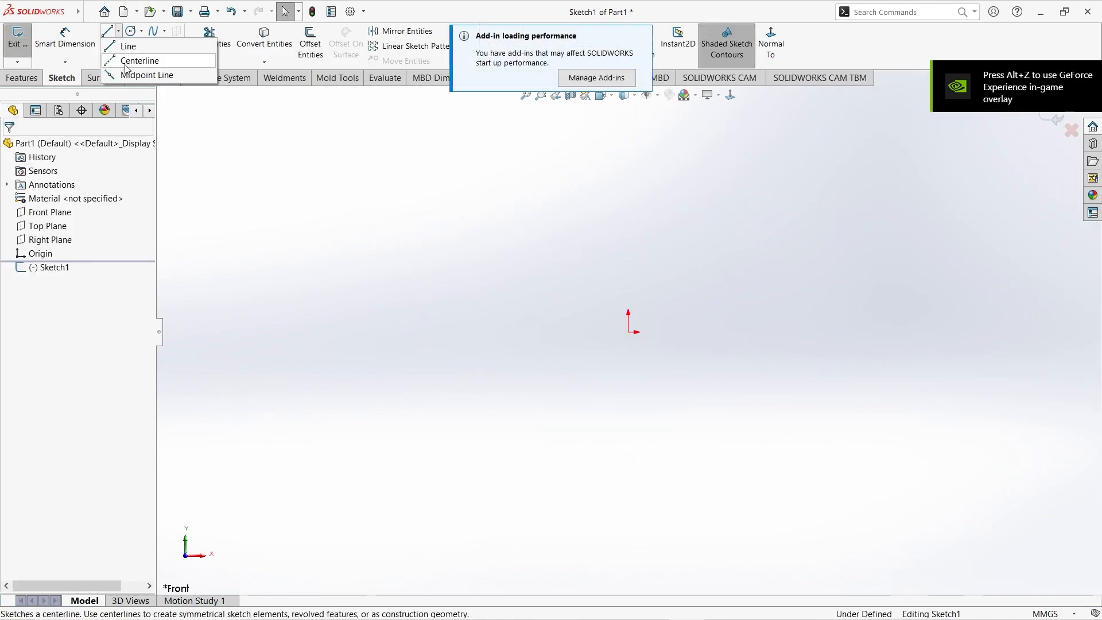
left_click(628, 332)
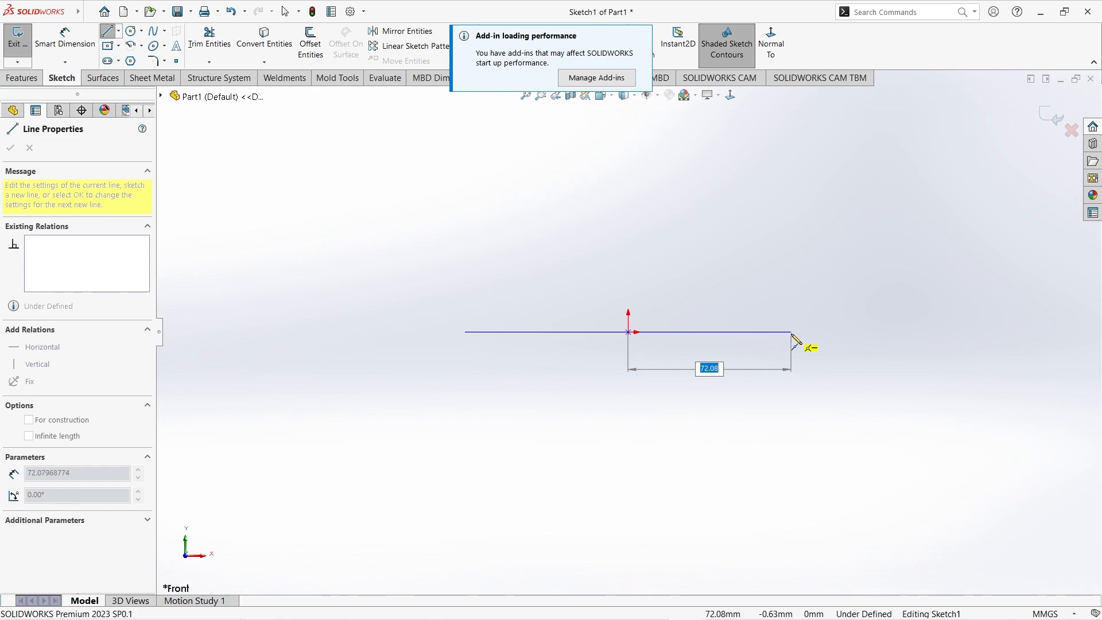
left_click(757, 331)
left_click(47, 40)
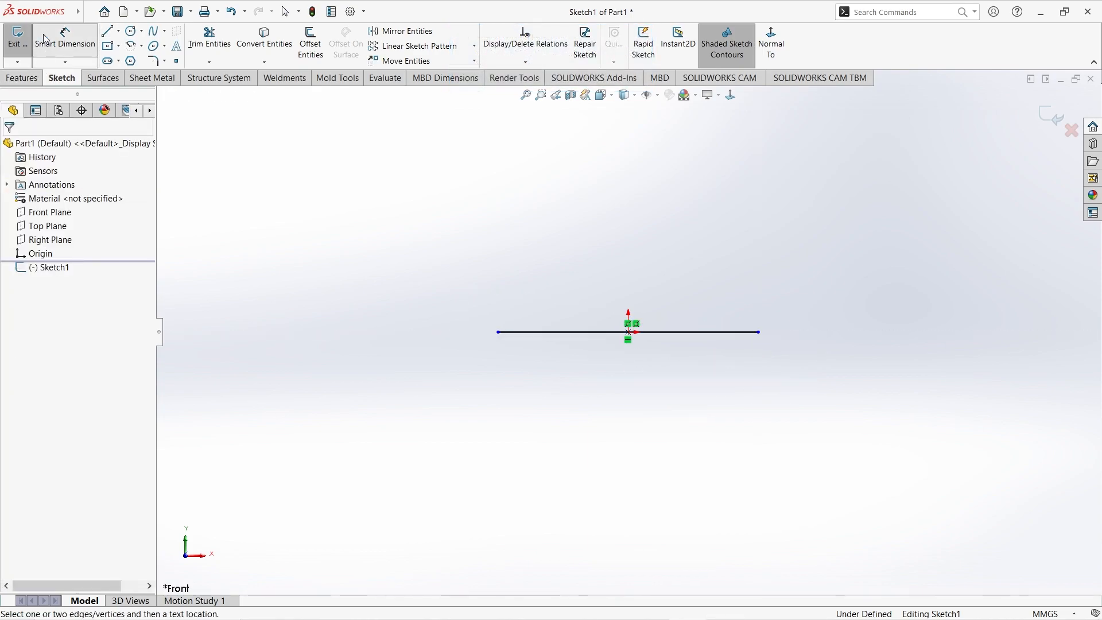
left_click(584, 333)
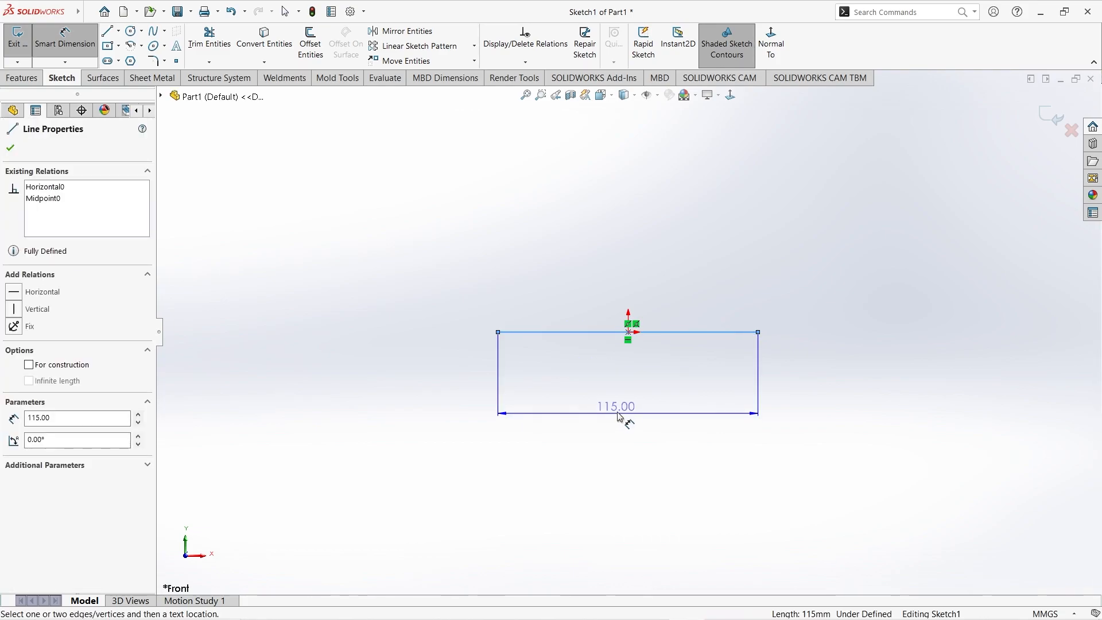
left_click(629, 399)
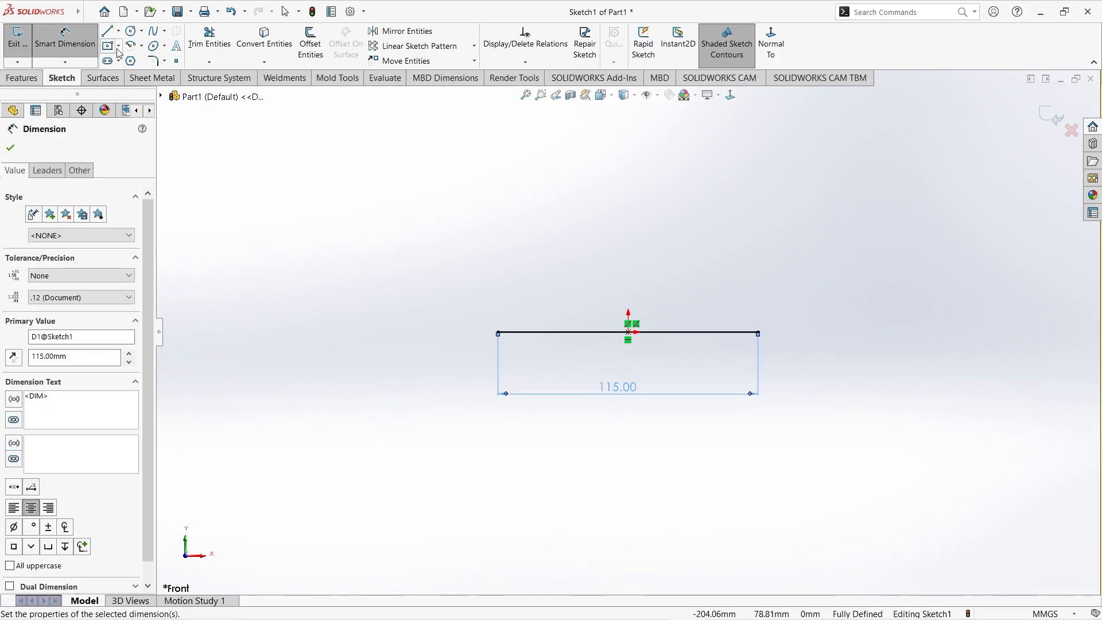
Draw a 95 mm line sloping up and outward from the horizontal line's left end, and another sloping down and outward from its right end.
key("l")
left_click(497, 332)
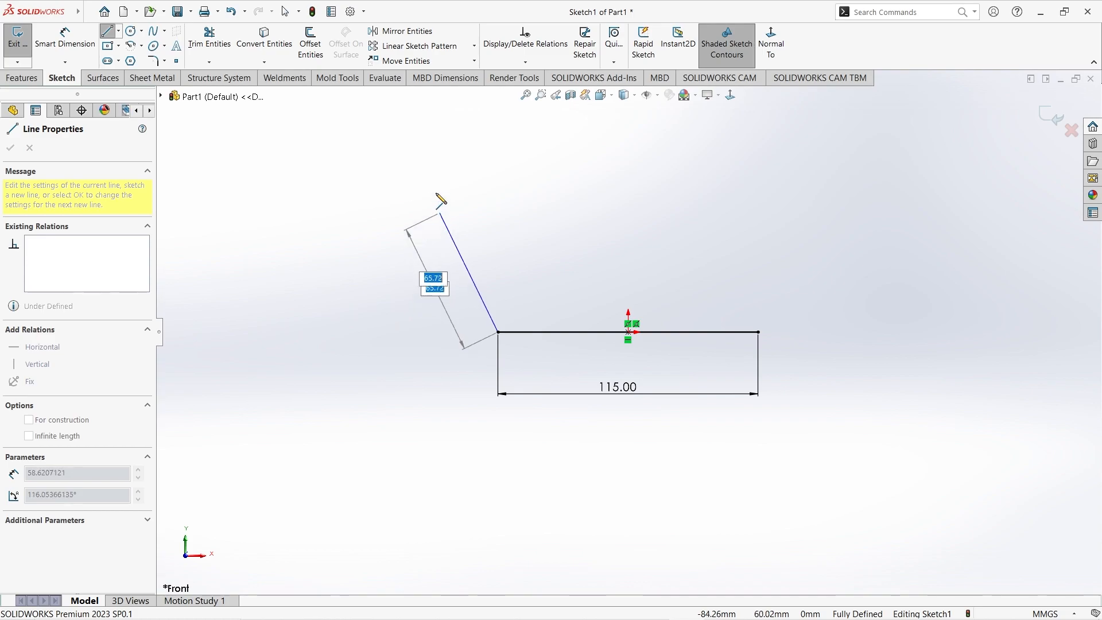
type("95")
key("Return")
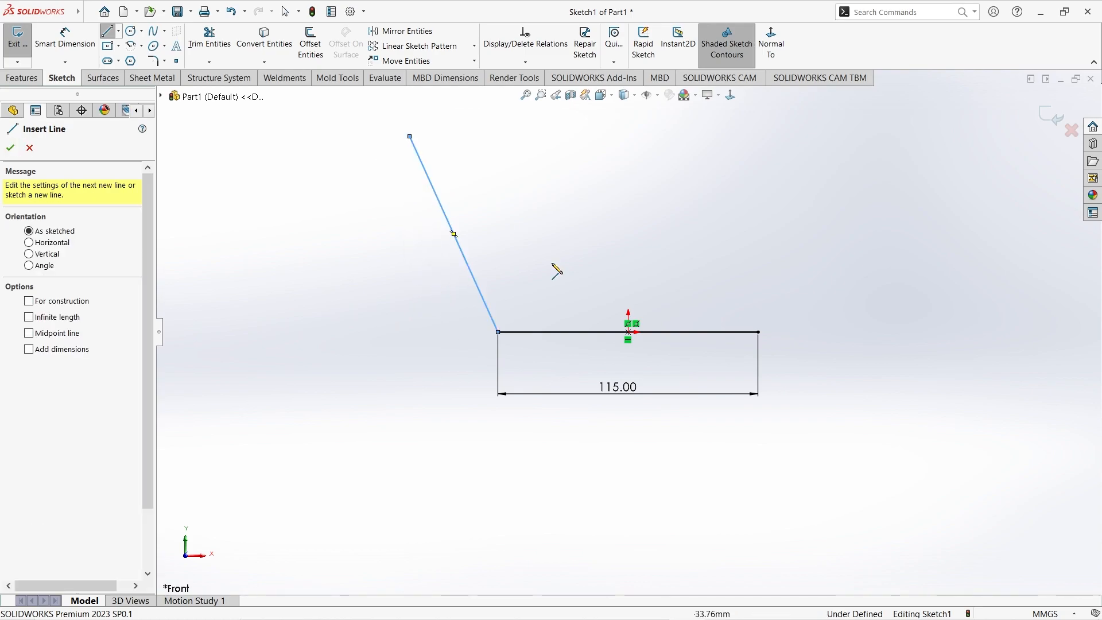
left_click(759, 332)
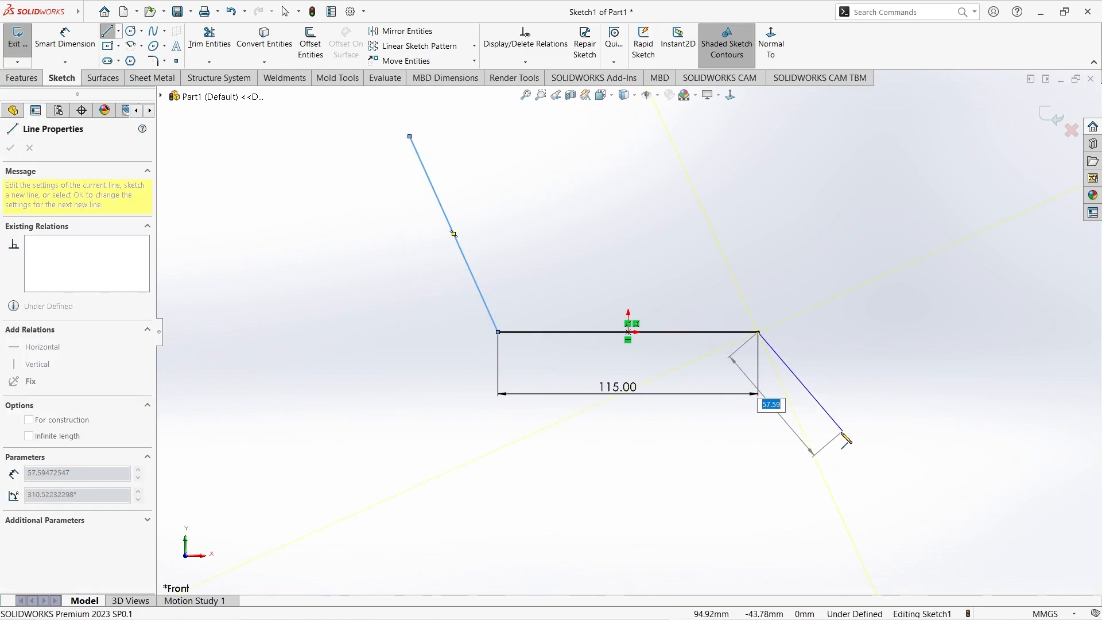
key("Return")
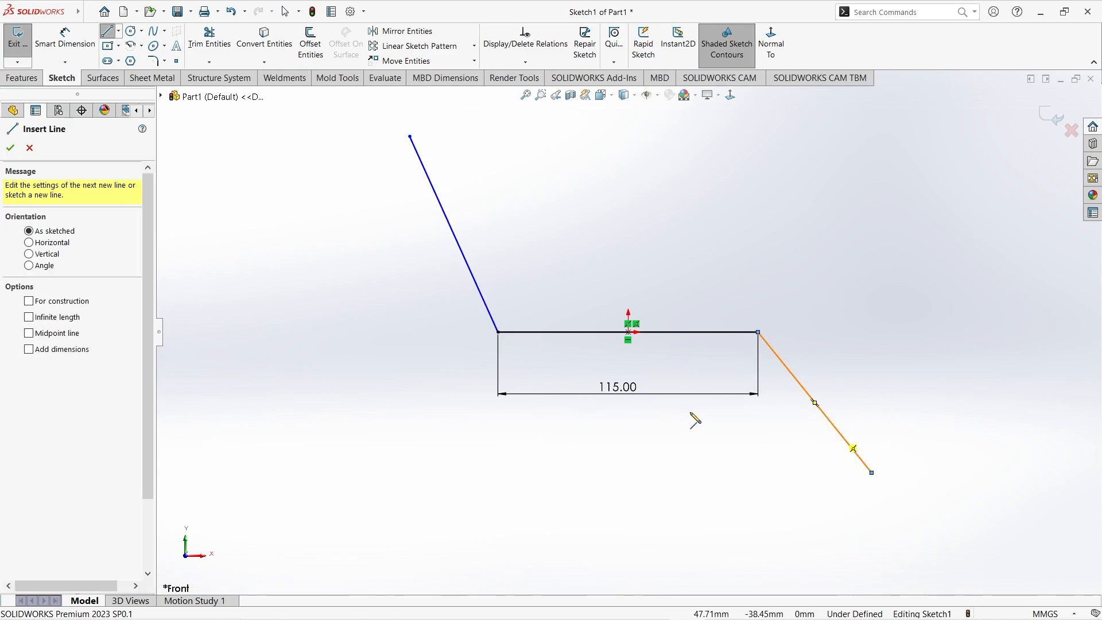
Dimension the angle between the upper left sloping line and the horizontal line as 120°.
left_click(81, 35)
left_click(493, 322)
left_click(508, 331)
left_click(515, 317)
type("120")
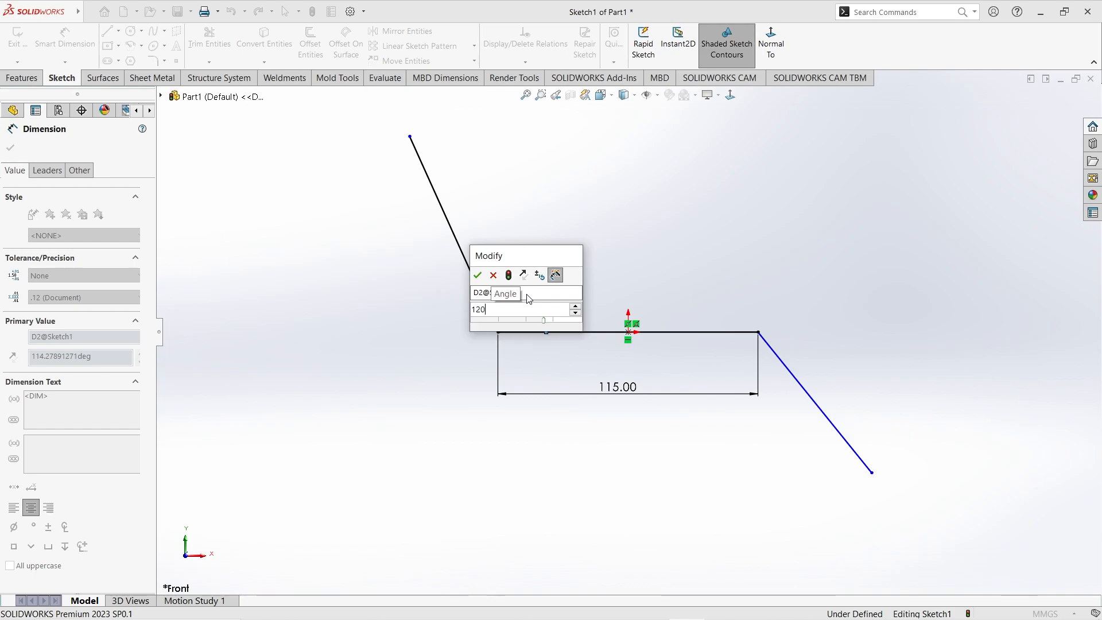
key("Return")
Dimension the angle between the horizontal line and the lower right sloping line as 105°.
left_click(739, 332)
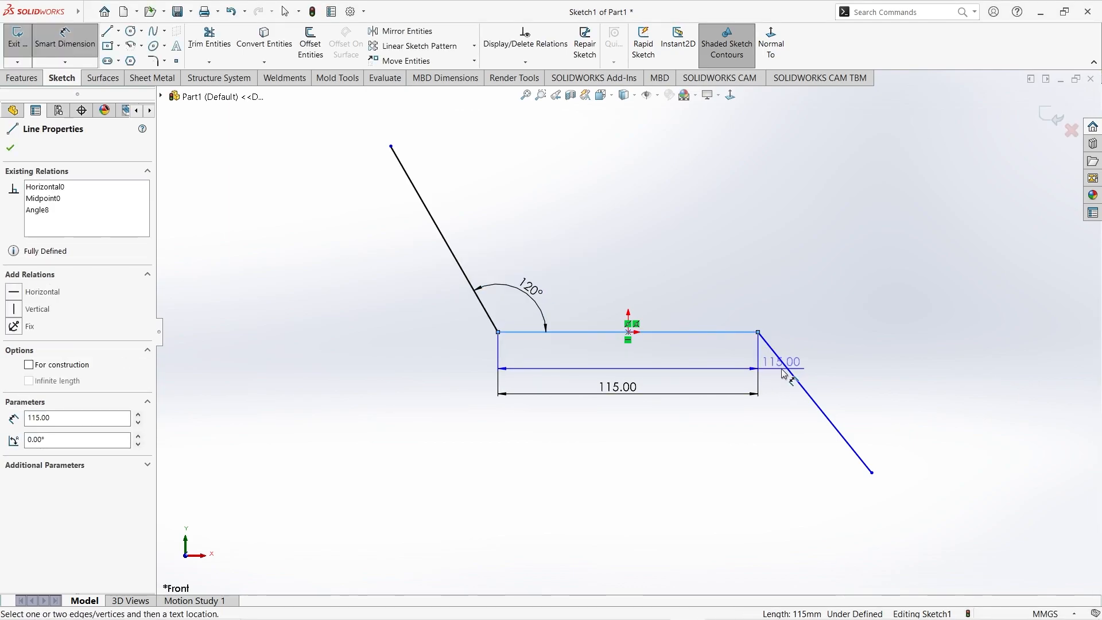
left_click(787, 368)
left_click(748, 407)
type("105")
key("Return")
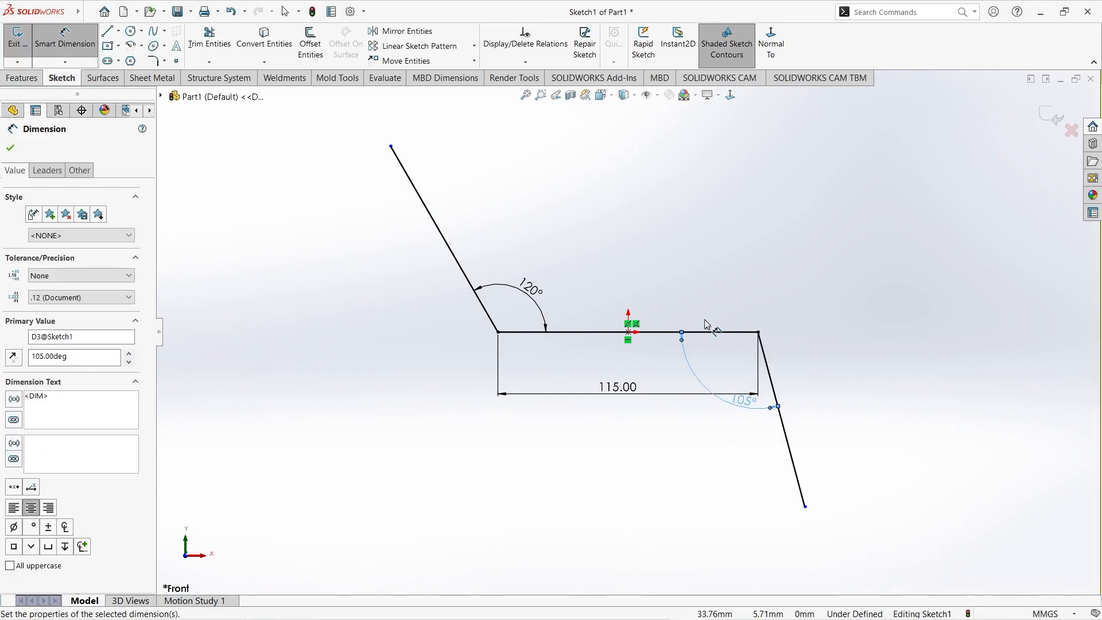
Offset the whole chain of three lines by 10 mm toward its upper side, with the dimension added.
left_click(301, 42)
left_click(441, 237)
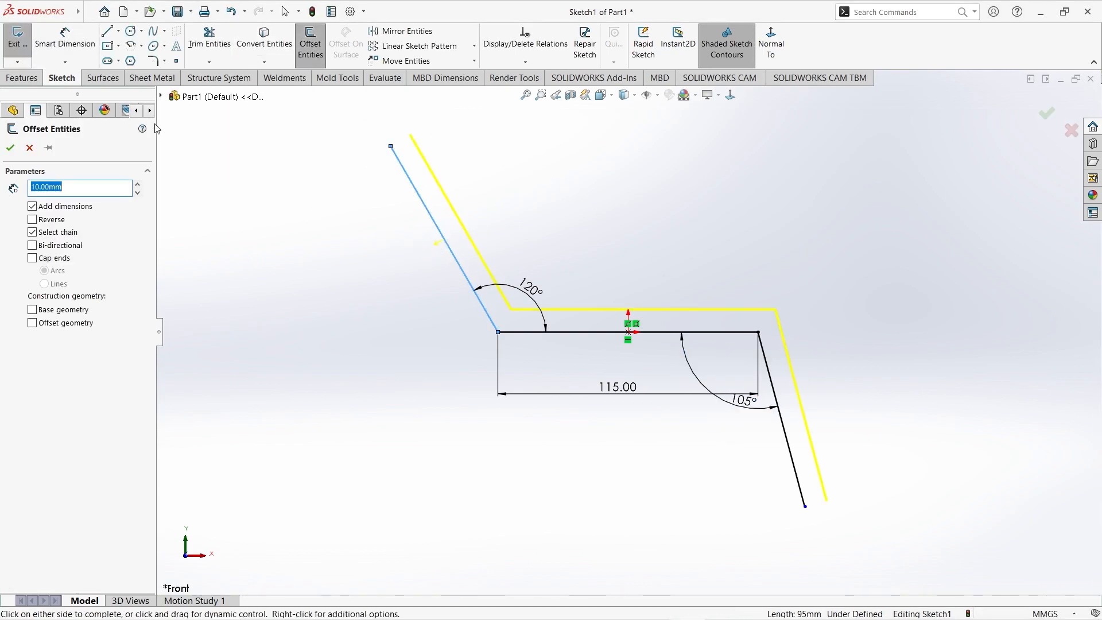
left_click(11, 148)
Close both open ends of the bracket profile with short lines joining the original and offset endpoints.
left_click(107, 30)
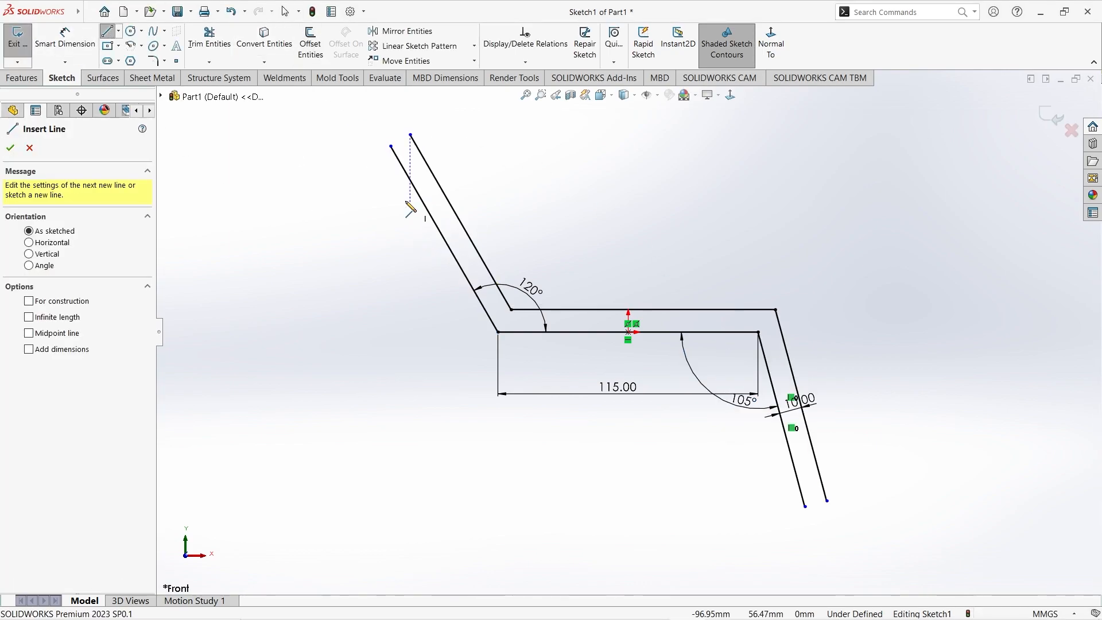
left_click(392, 147)
left_click(409, 135)
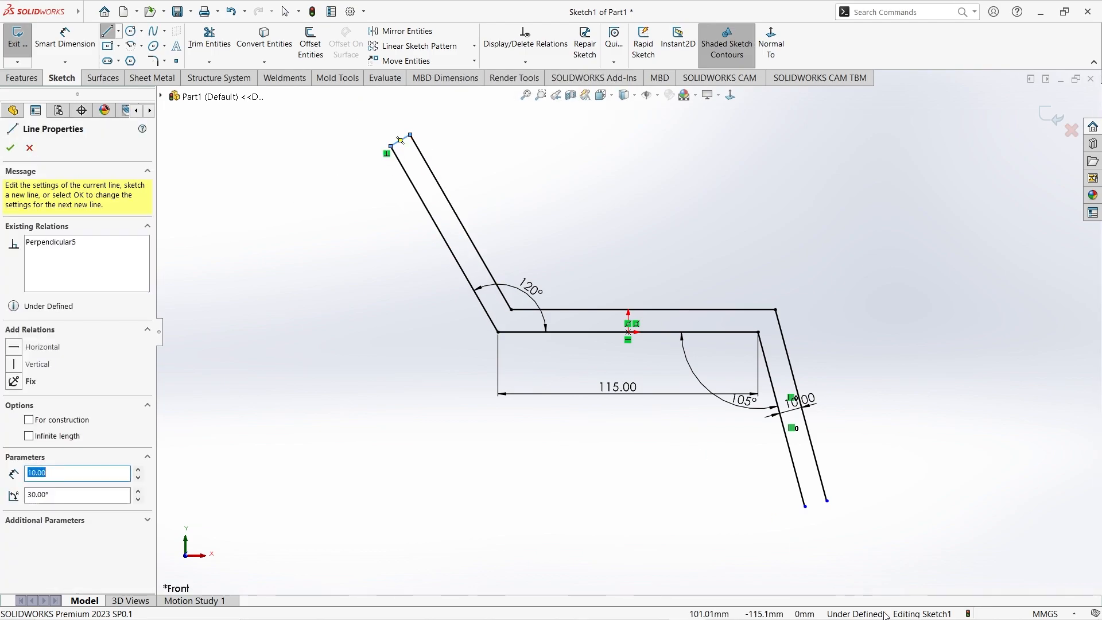
left_click(804, 506)
left_click(826, 500)
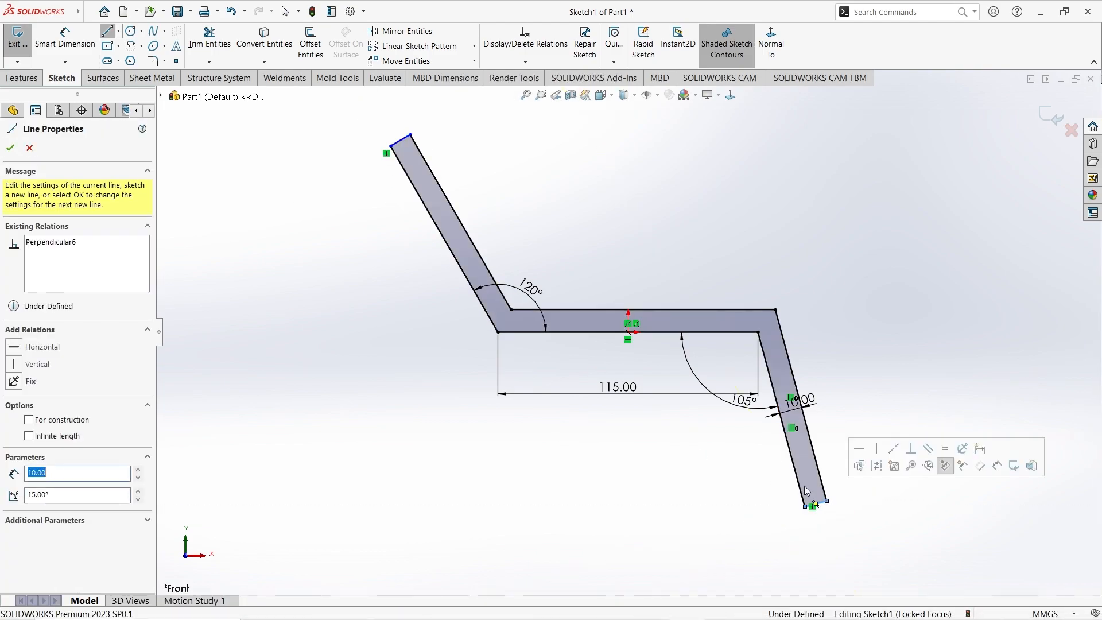
Dimension the perpendicular distances from the origin to the upper left and lower right end lines of the profile.
left_click(65, 37)
left_click(402, 141)
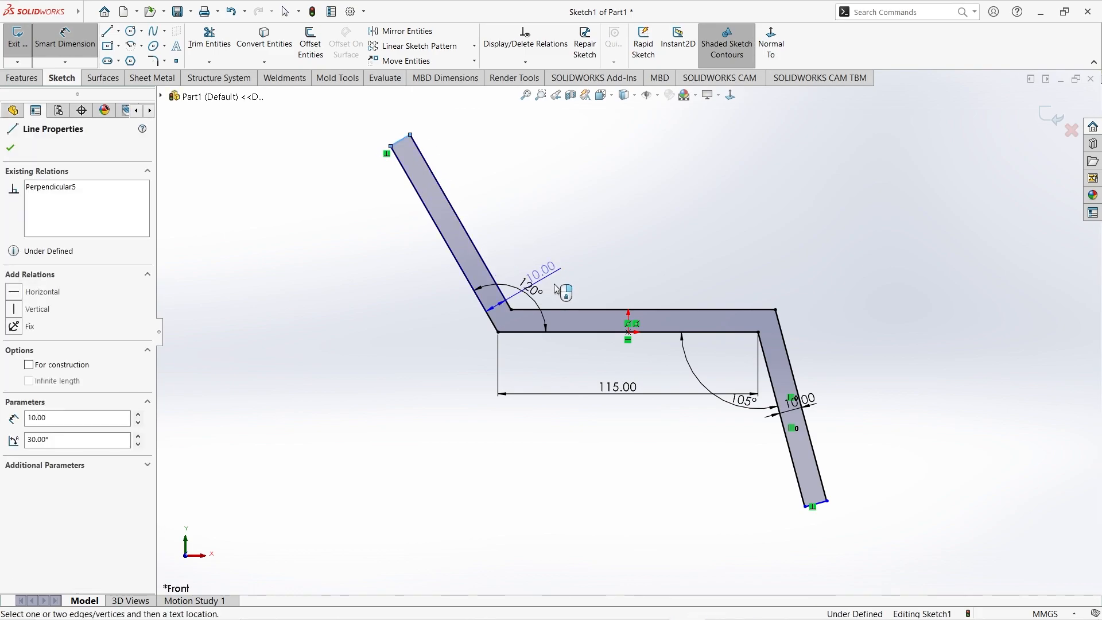
left_click(629, 333)
left_click(650, 201)
left_click(815, 504)
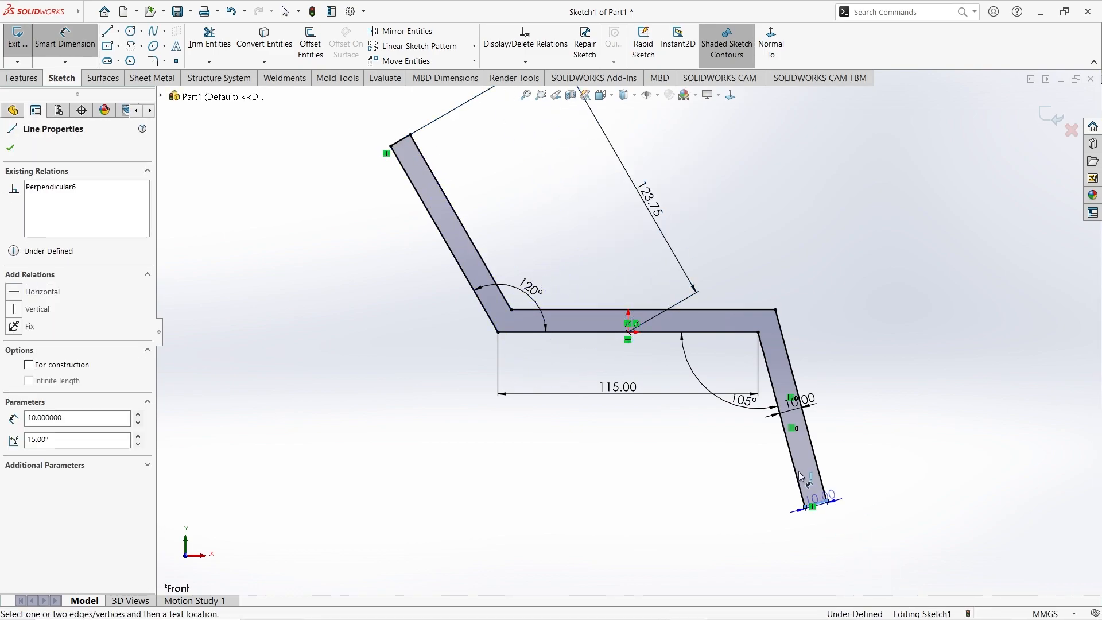
left_click(629, 333)
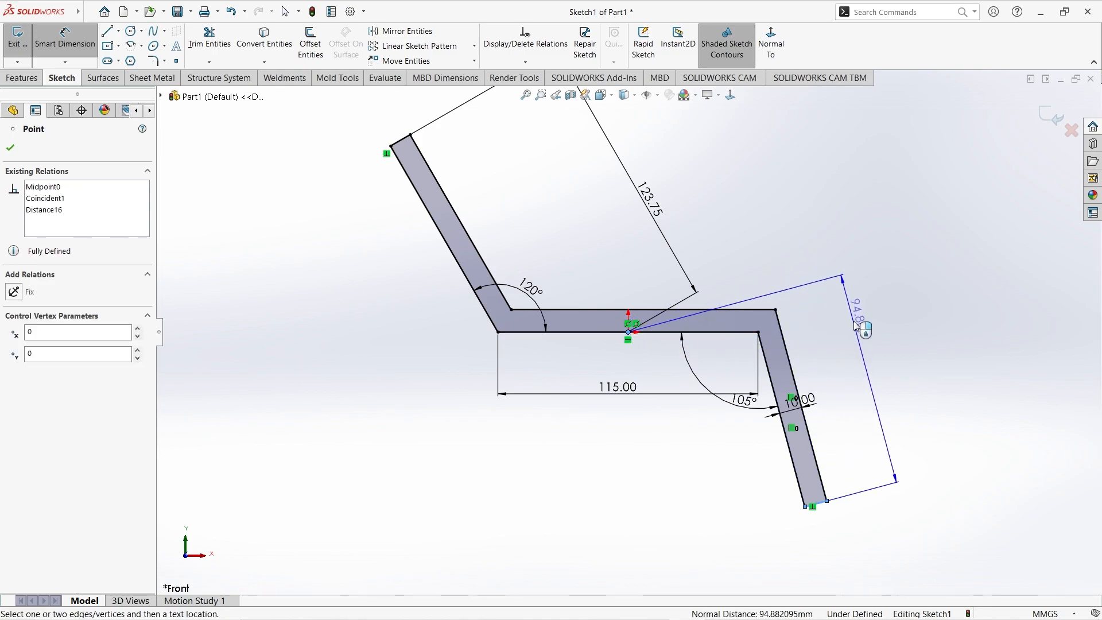
left_click(861, 321)
Extrude the closed bracket profile as a boss with the Mid Plane end condition.
left_click(22, 83)
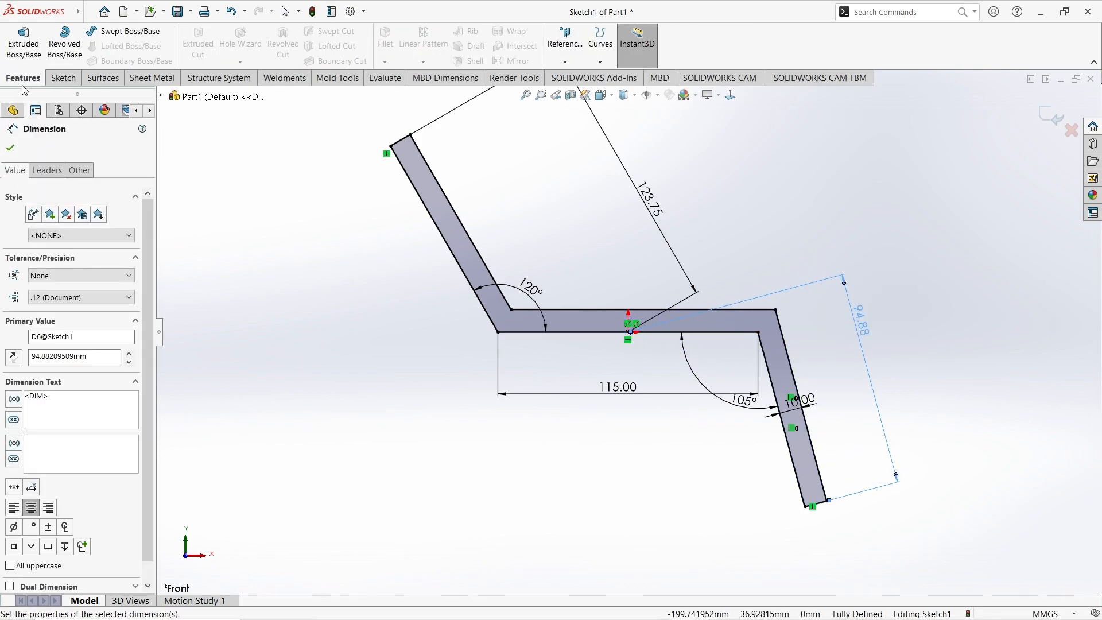
left_click(64, 78)
left_click(22, 78)
left_click(23, 43)
left_click(69, 228)
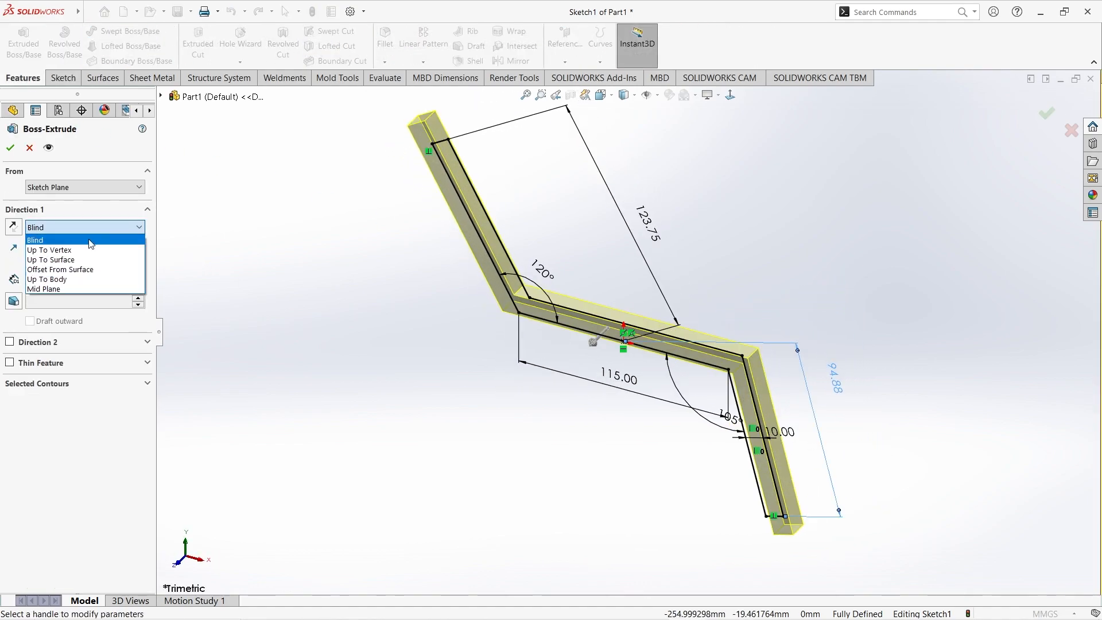
left_click(44, 289)
type("30")
key("Return")
key("Return")
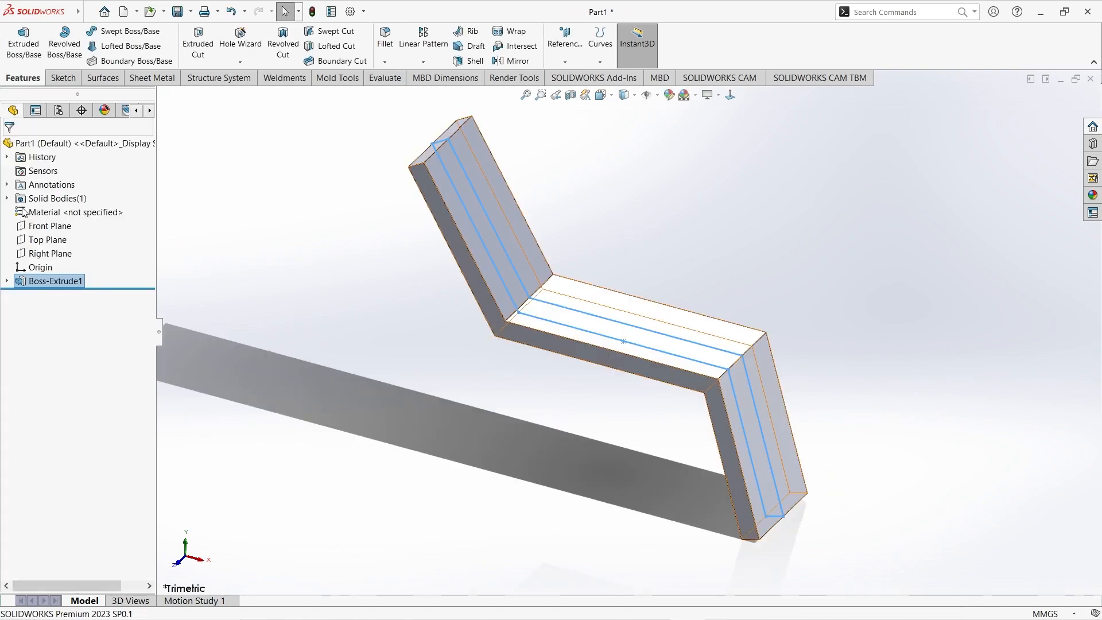
Start a sketch on the Front Plane and draw a 3.75 mm line from the upper right corner, extending the right leg's outer edge upward.
left_click(50, 226)
left_click(61, 77)
left_click(19, 37)
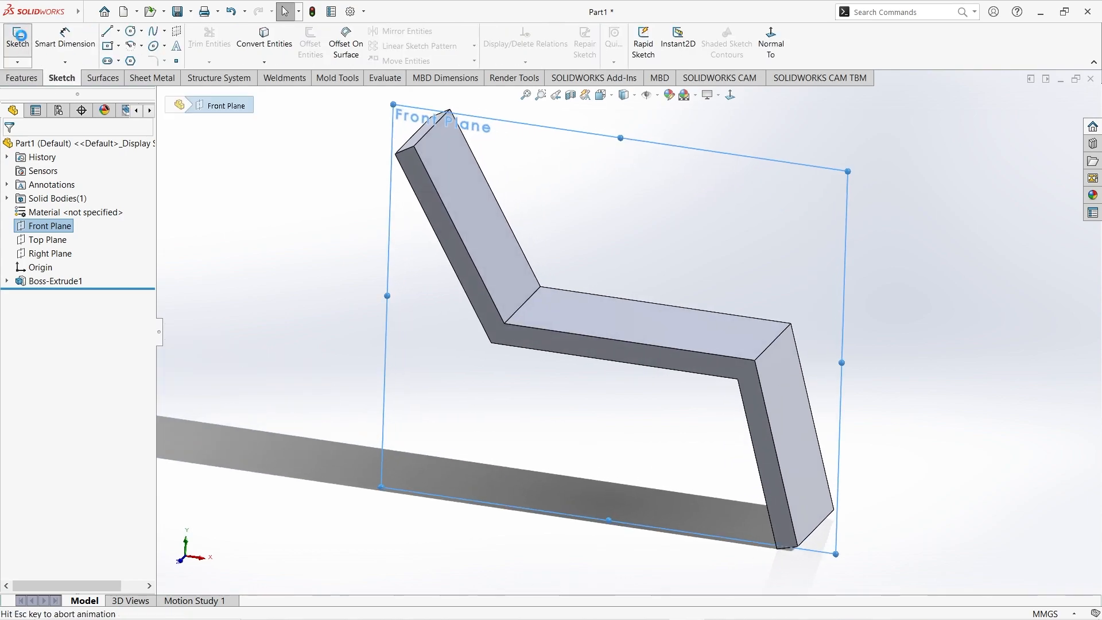
key("l")
scroll(666, 327, "down", 5)
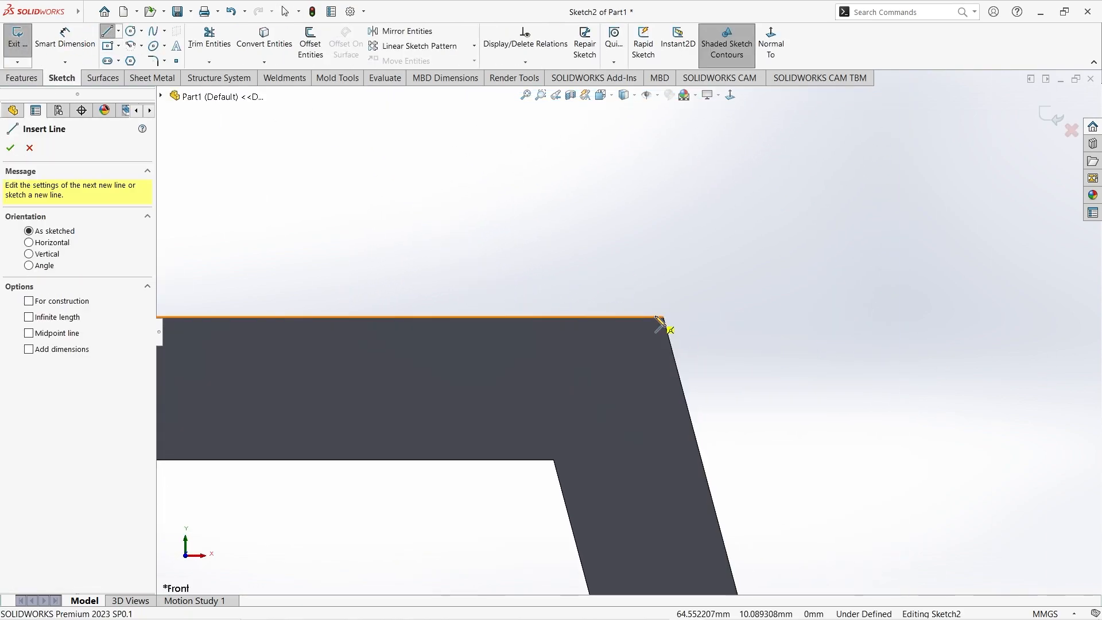
left_click(662, 317)
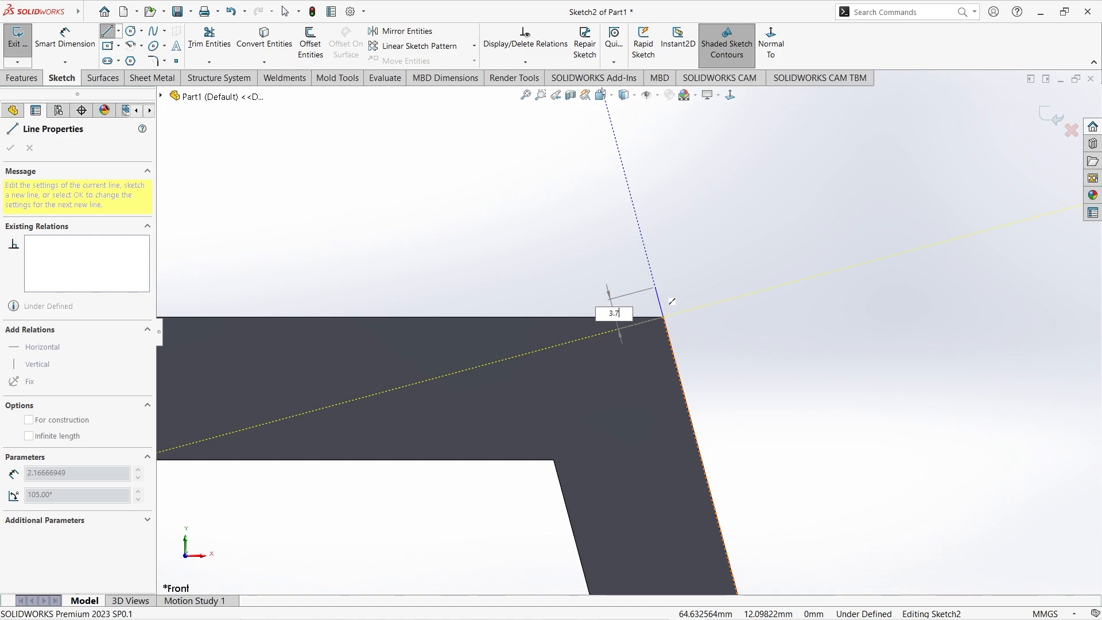
type("3.75")
key("Return")
Continue with a line about 160 mm long from the short line's upper end to the left arm's inner edge.
scroll(610, 248, "up", 5)
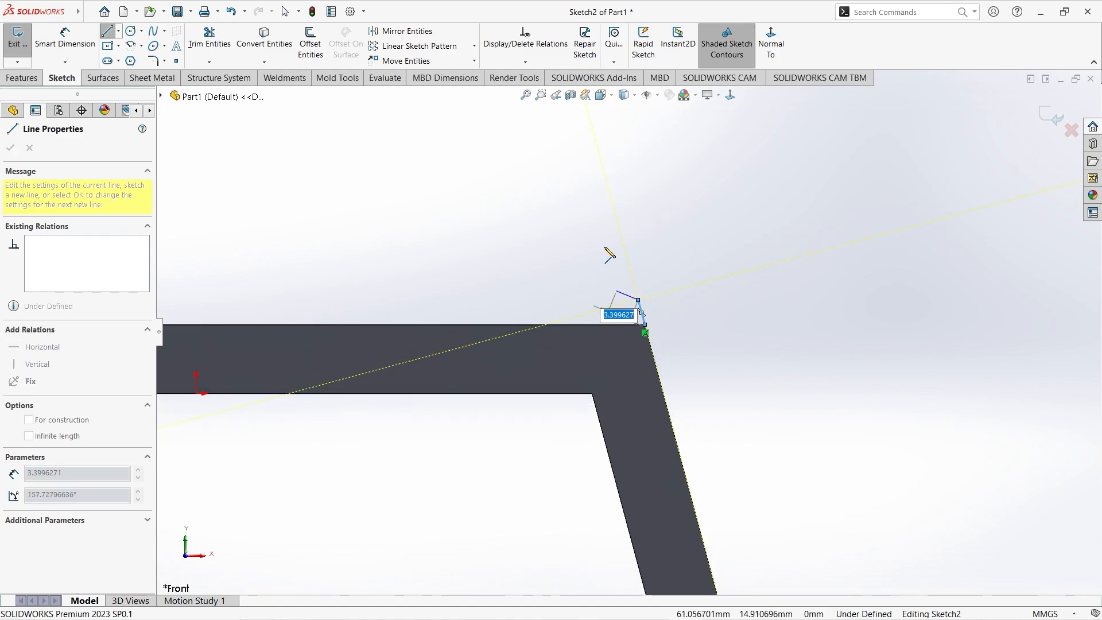
left_click(362, 226)
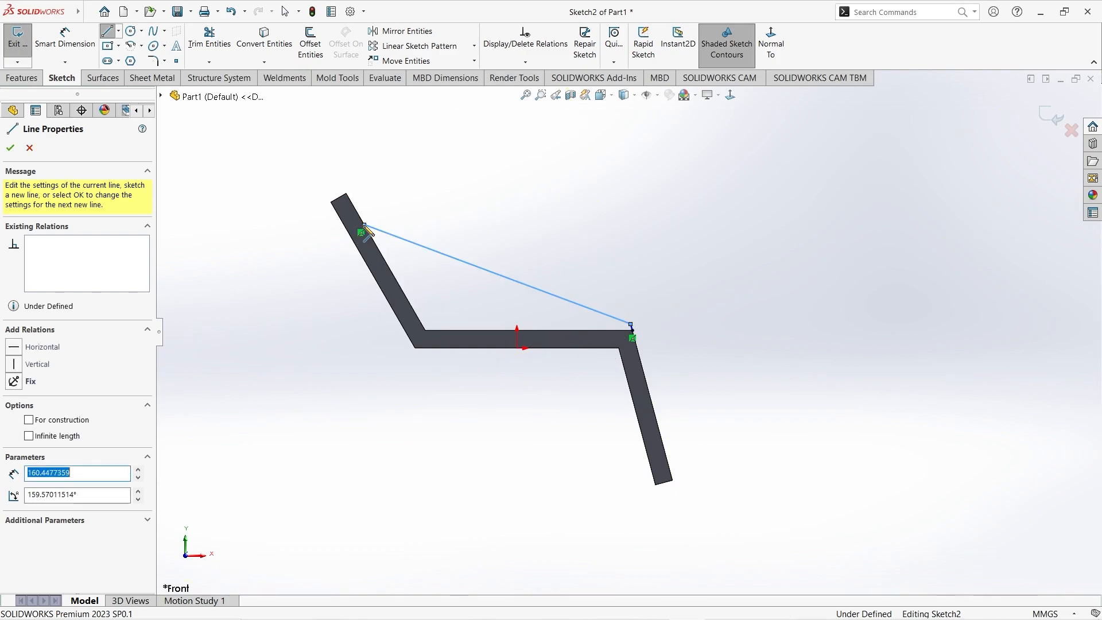
key("Escape")
Add a parallel relation between the short line and the right leg's sloping outer edge.
scroll(644, 348, "down", 6)
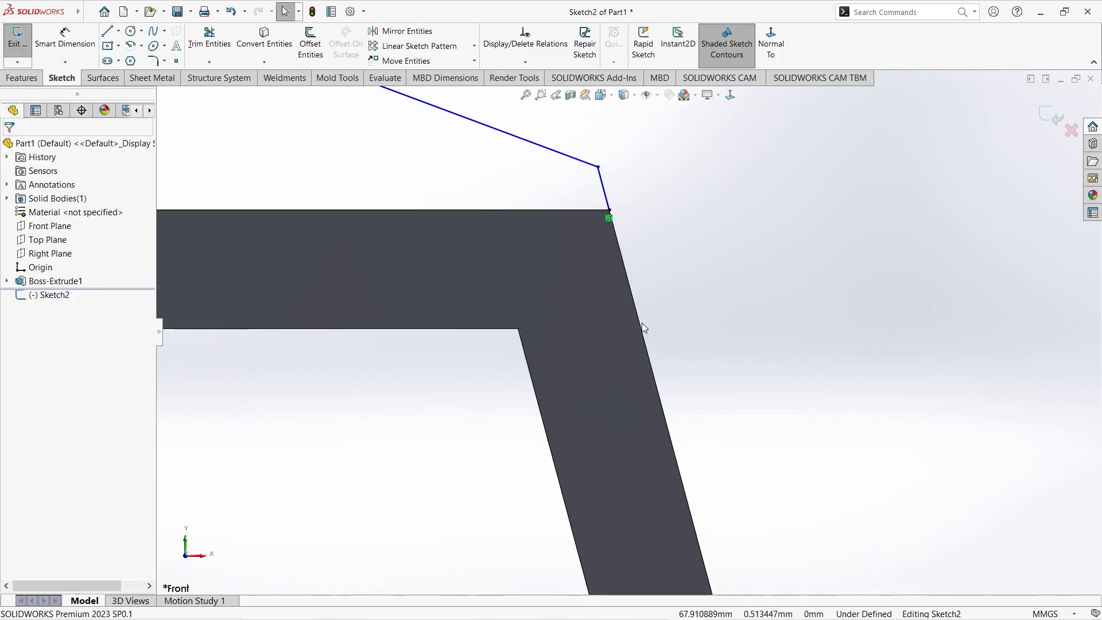
left_click(638, 331)
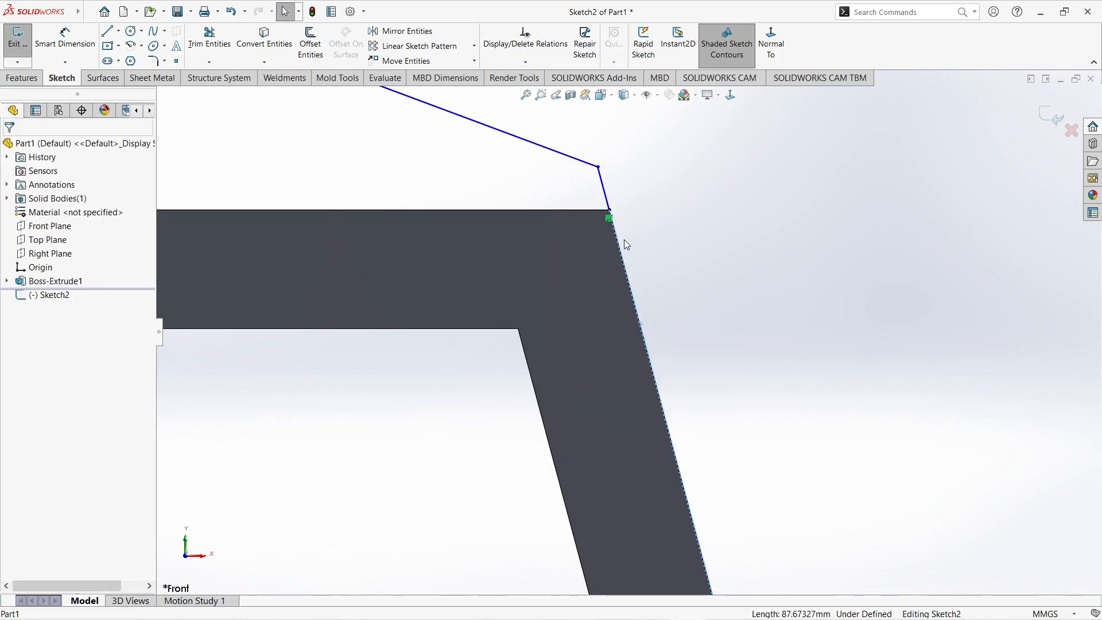
left_click(604, 196, "ctrl")
left_click(14, 385)
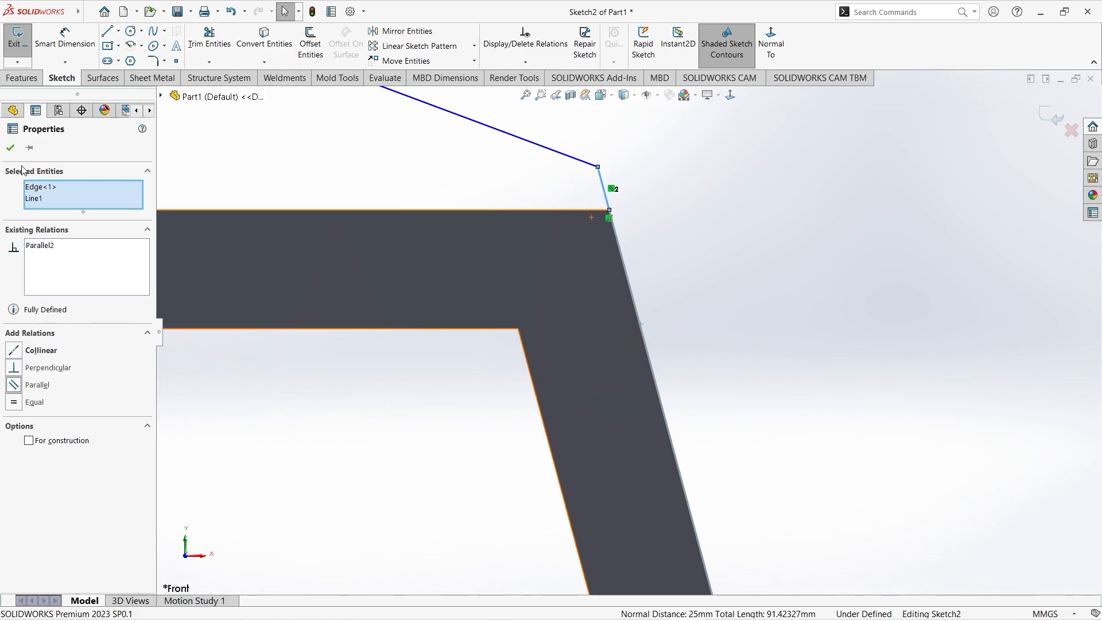
left_click(13, 145)
Dimension the short line's length as 3.75 mm.
scroll(317, 214, "up", 5)
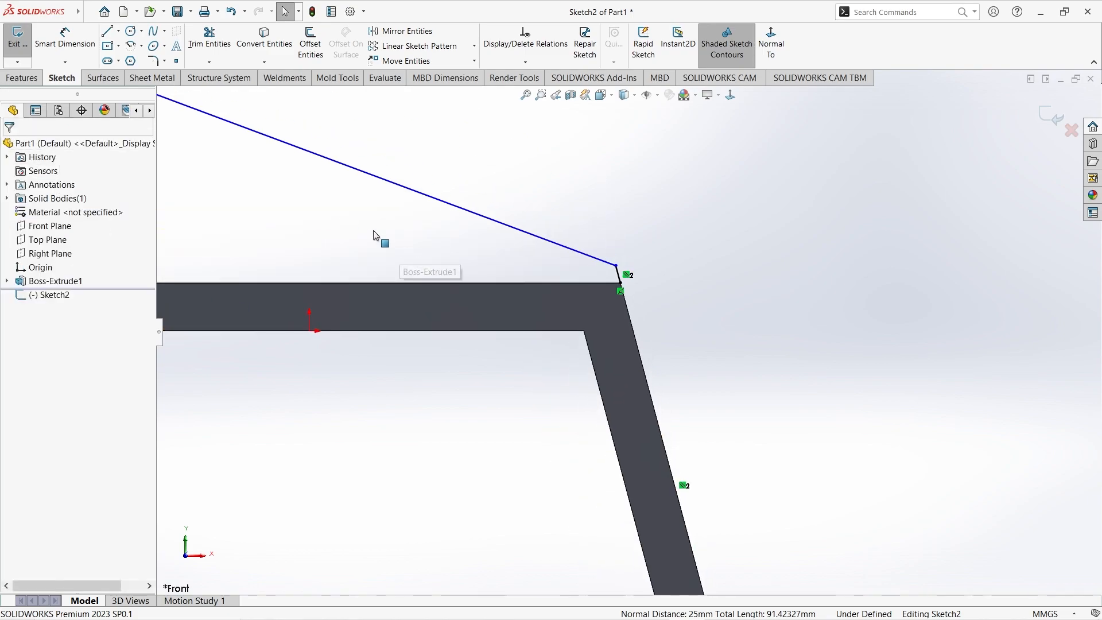
left_click(64, 33)
left_click(618, 274)
left_click(608, 222)
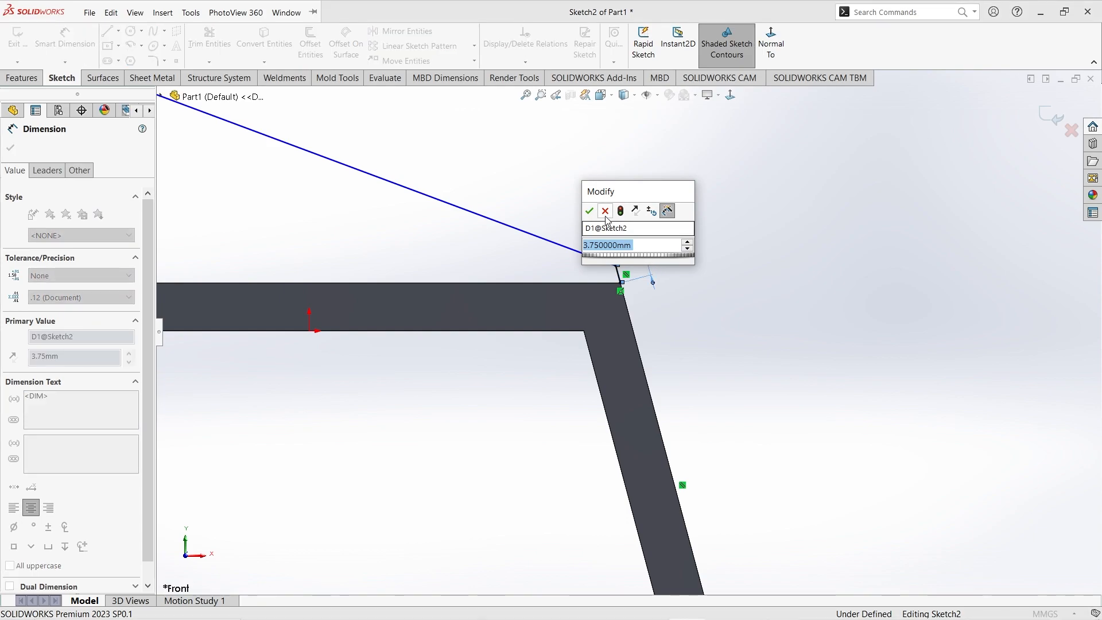
left_click(589, 211)
Dimension the distance from the long line's end on the left arm to the inner bend corner as 75 mm.
scroll(602, 233, "up", 3)
scroll(425, 278, "down", 5)
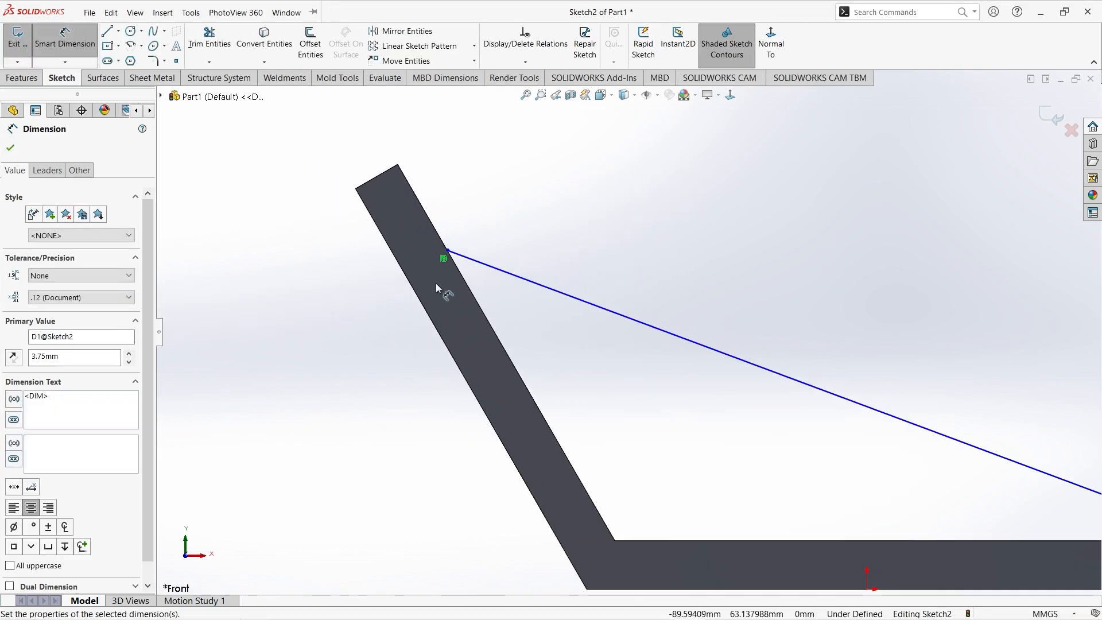
left_click(448, 251)
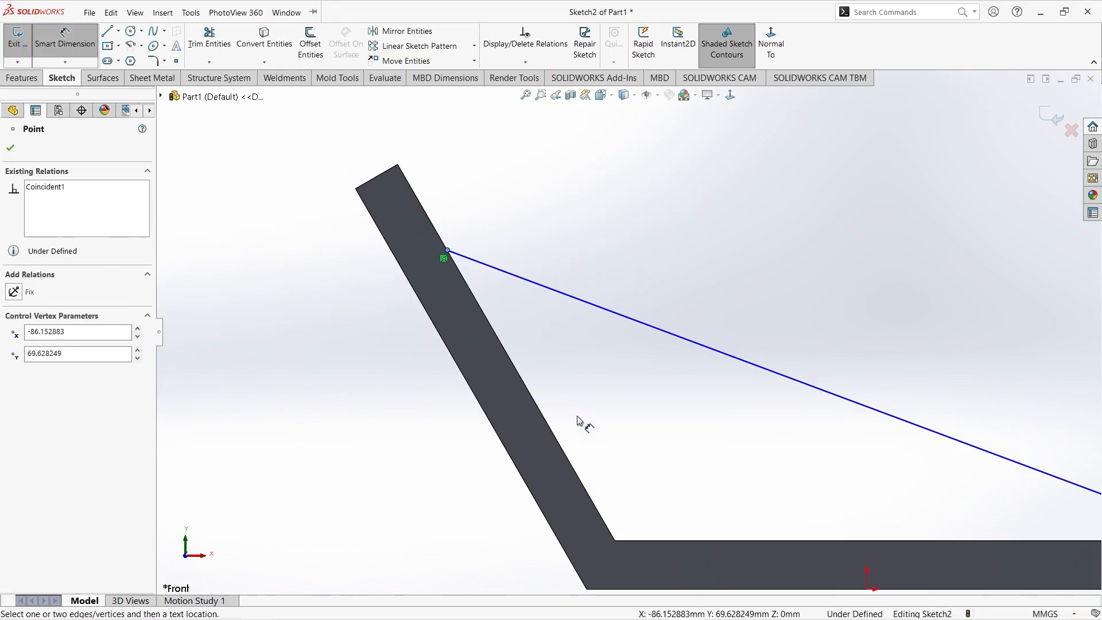
left_click(615, 540)
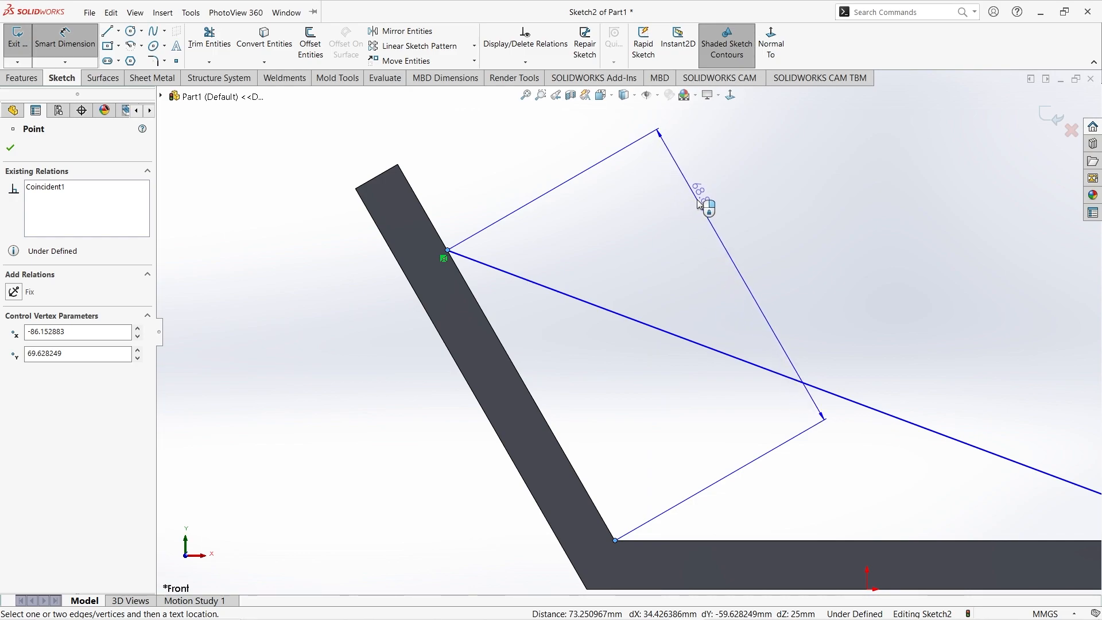
left_click(703, 209)
type("75")
key("Return")
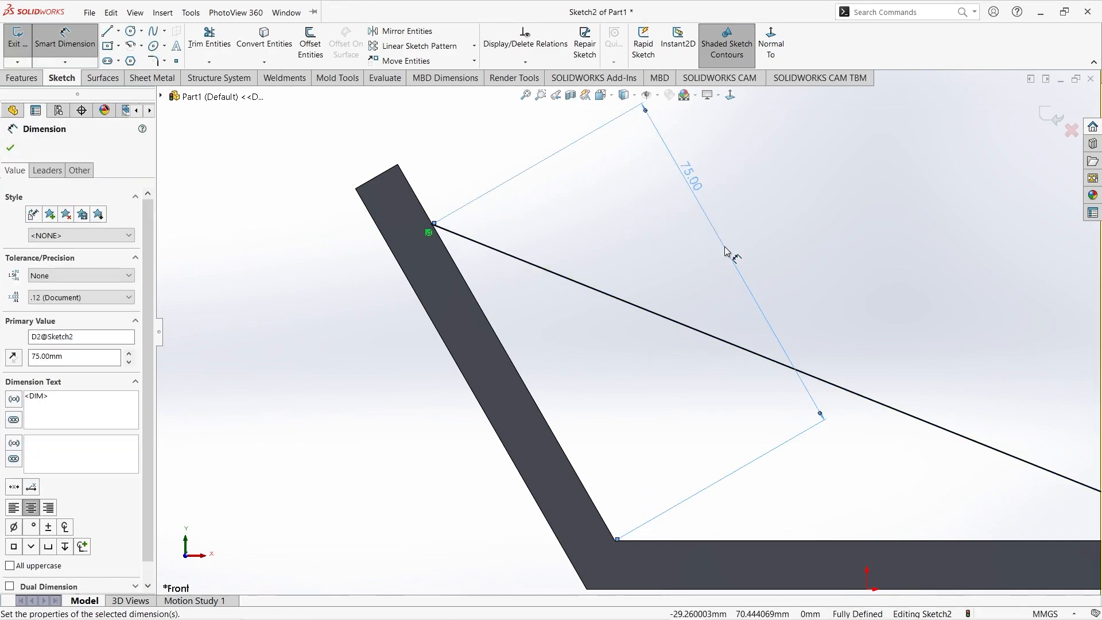
Create an 8 mm thick rib from the sketch, centred on both sides, with the material side flipped toward the bracket.
key("f")
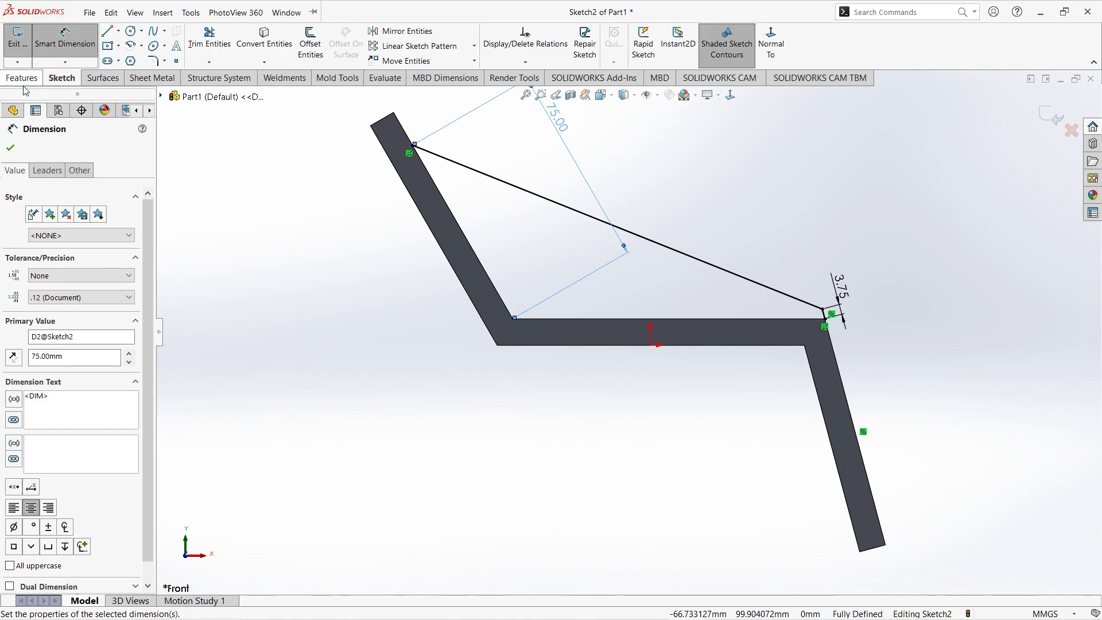
left_click(23, 78)
left_click(469, 34)
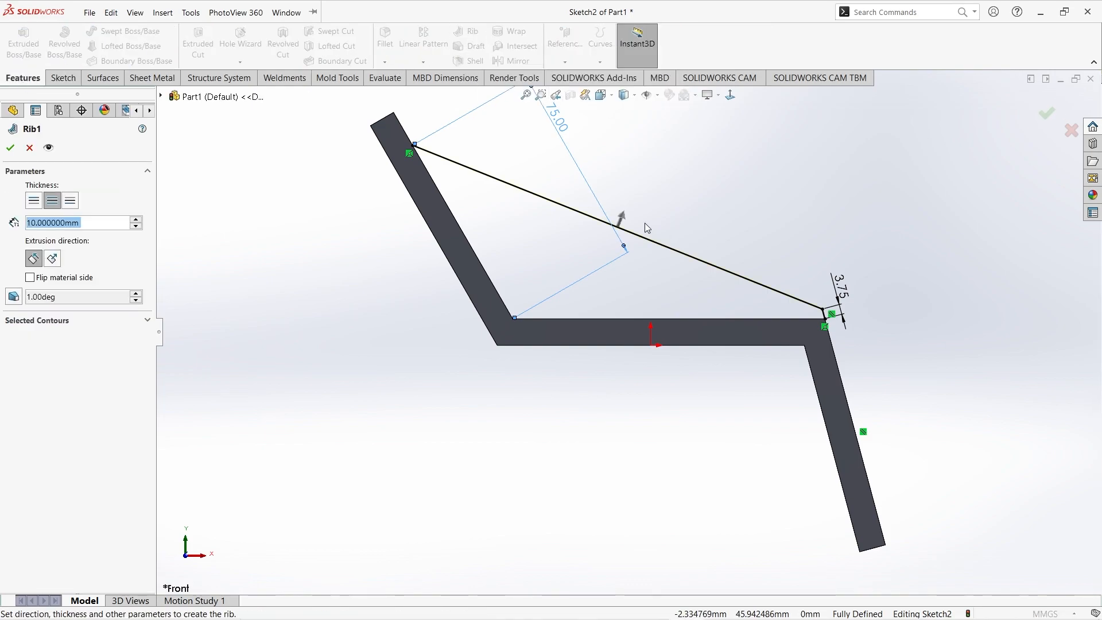
left_click(621, 218)
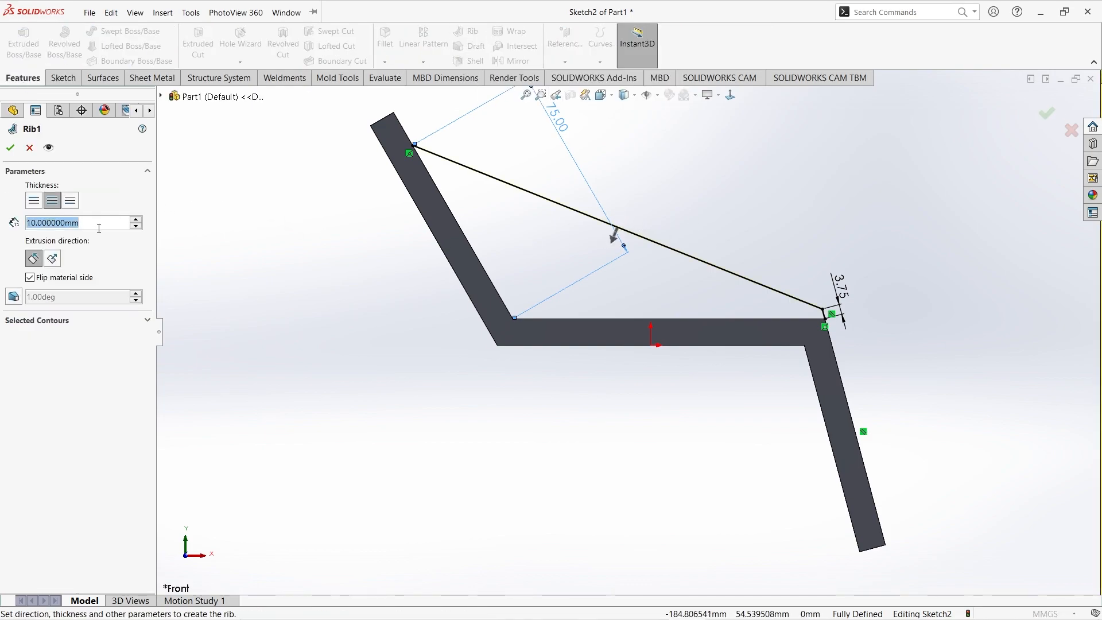
type("8")
key("Return")
key("Return")
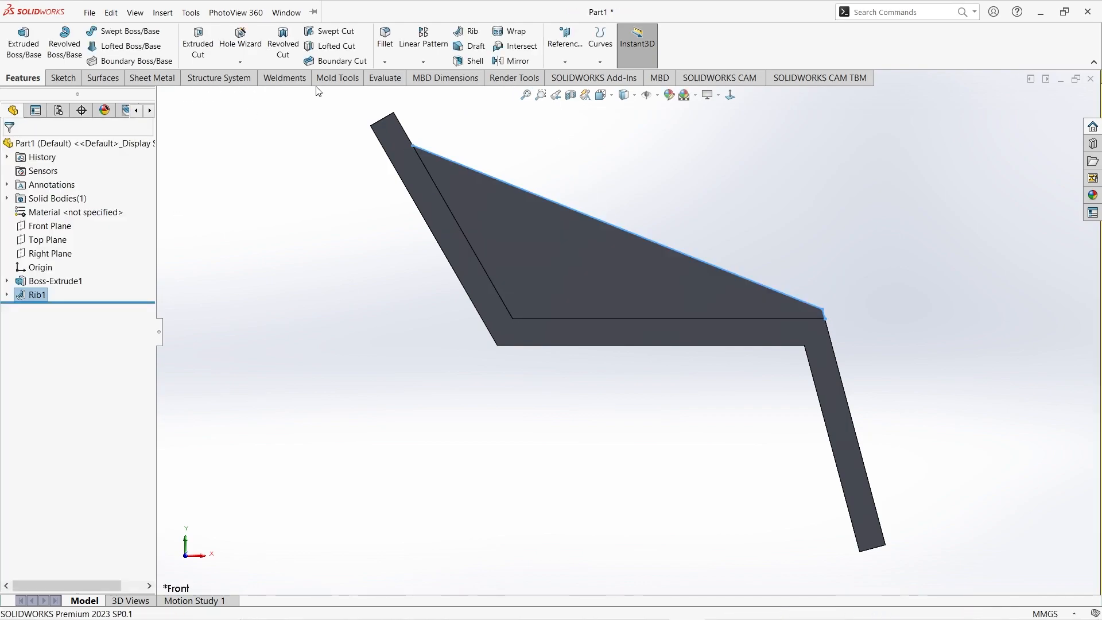
Apply a full round fillet to the rib, using its two flat sides as side faces and its long sloping edge face as centre.
left_click(384, 41)
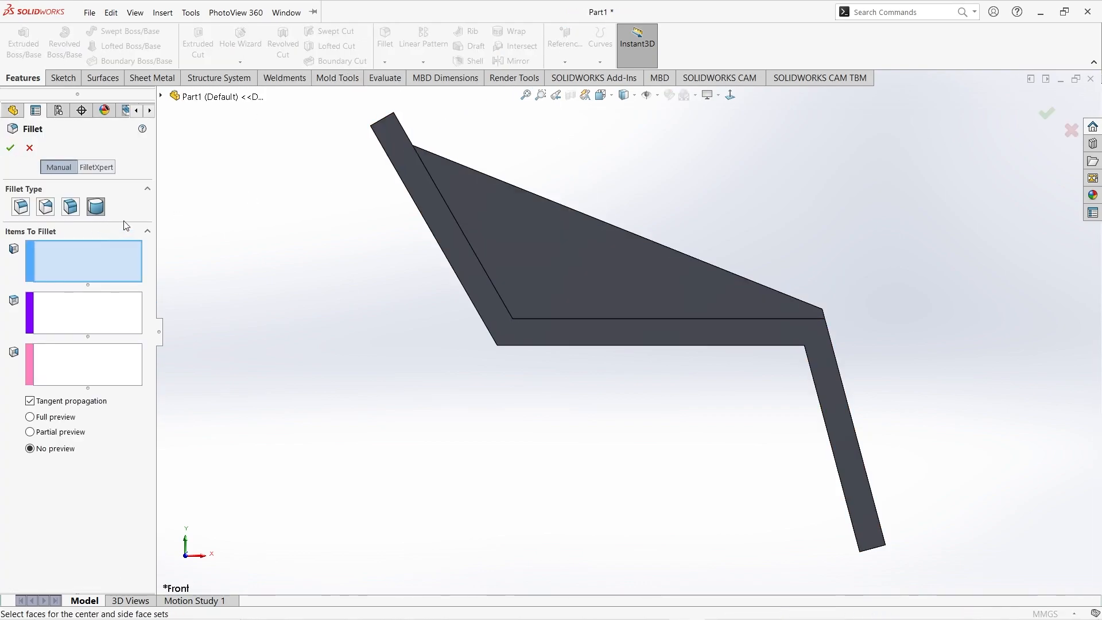
left_click(528, 248)
middle_click_drag(726, 177, 594, 246)
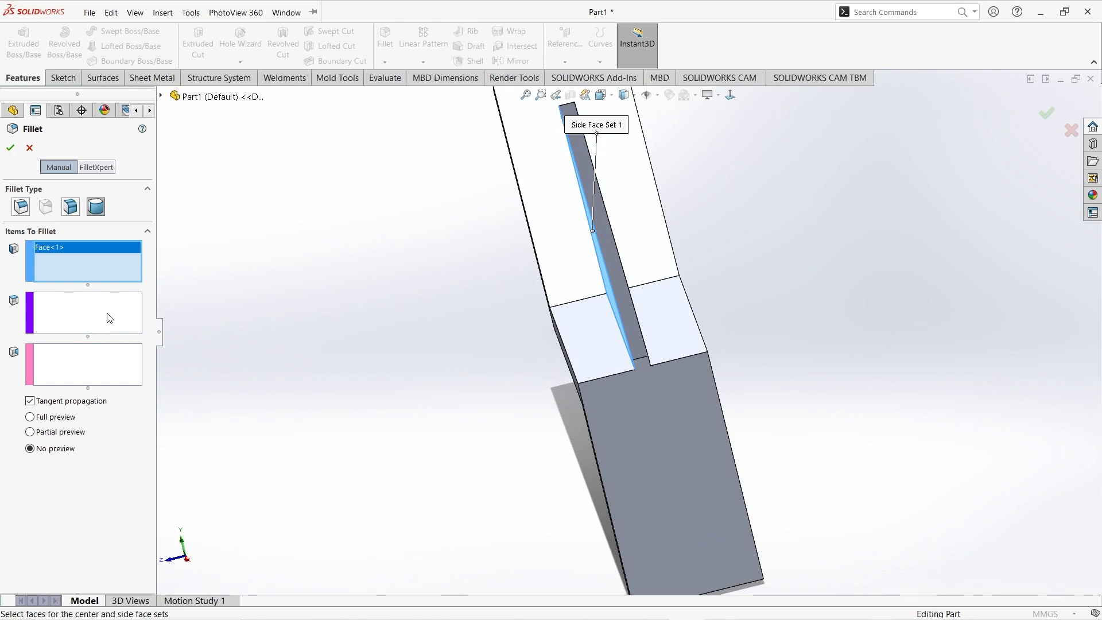
left_click(110, 319)
left_click(603, 234)
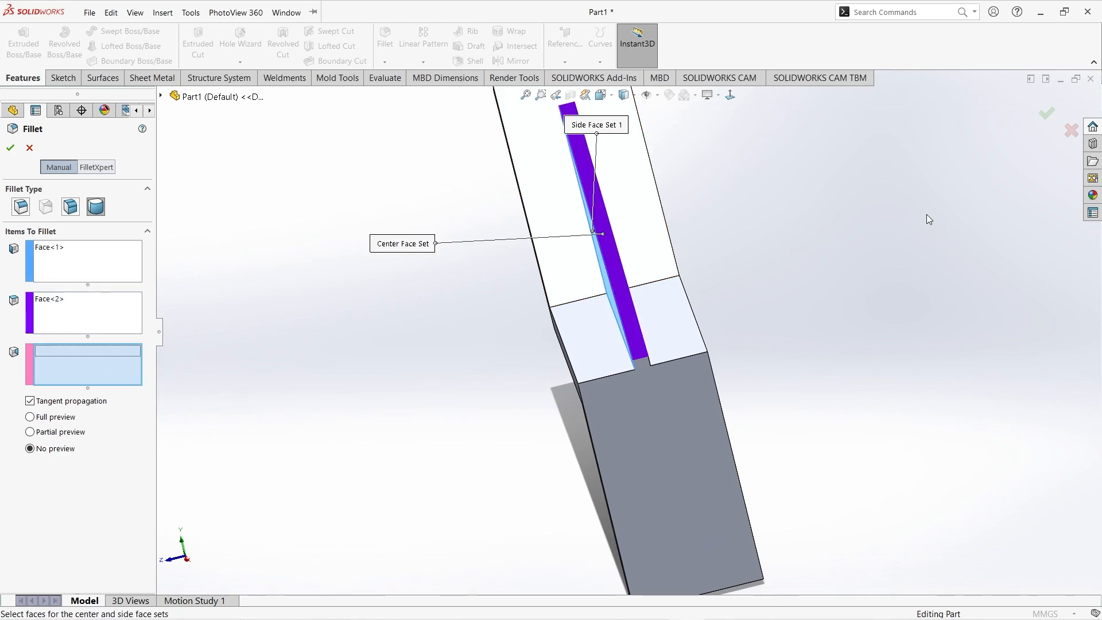
middle_click_drag(957, 211, 659, 275)
left_click(626, 291)
left_click(10, 148)
middle_click_drag(412, 365, 447, 208)
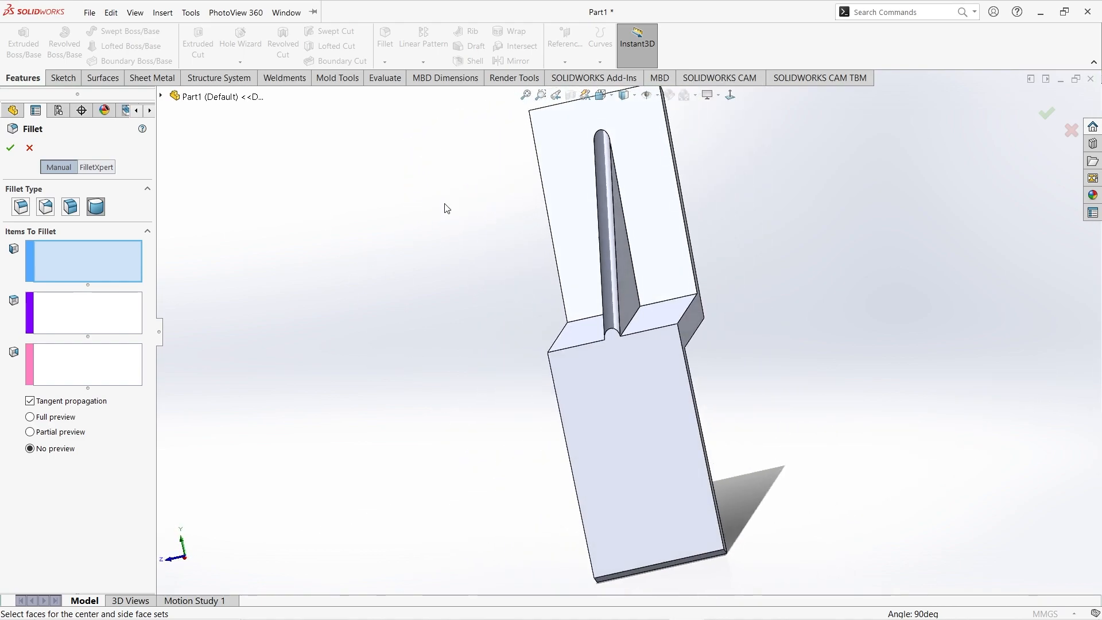
left_click(31, 147)
Start a sketch on the right leg's outer face and draw a vertical straight slot, about 37 mm between centres and 12.5 mm wide.
left_click(577, 383)
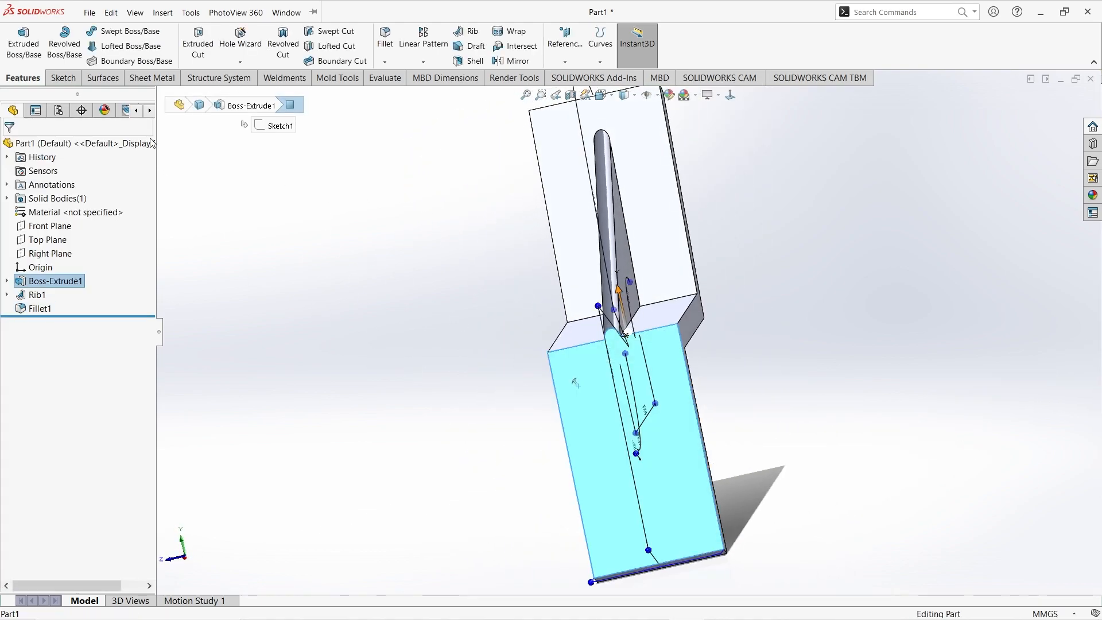
left_click(63, 78)
left_click(18, 39)
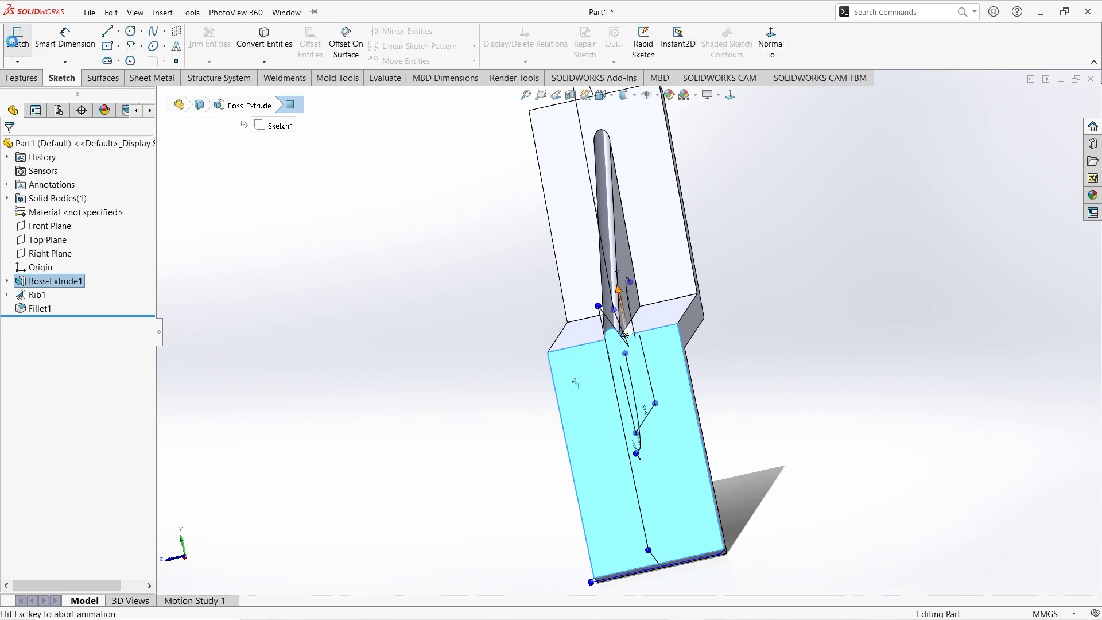
left_click(107, 62)
left_click(634, 413)
left_click(634, 491)
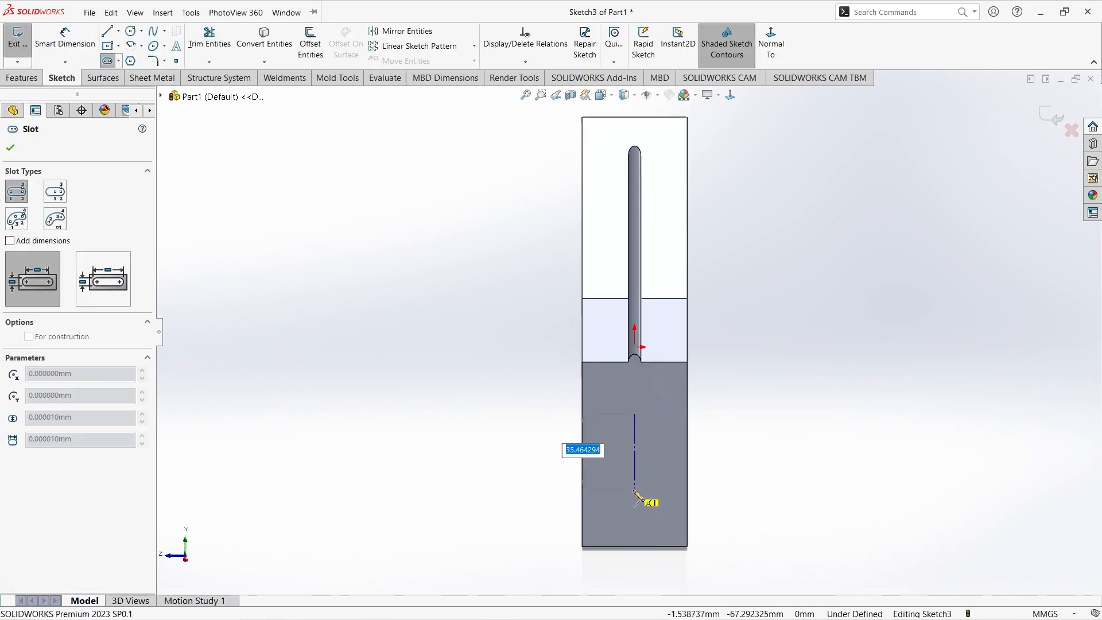
left_click(646, 499)
type("12")
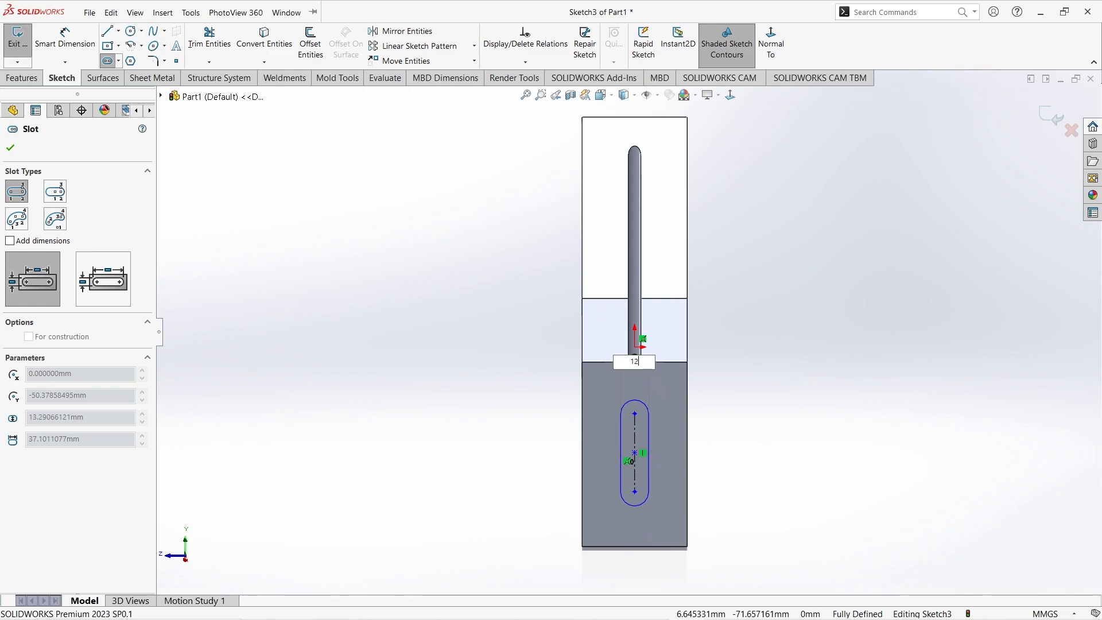
type(".5")
key("Return")
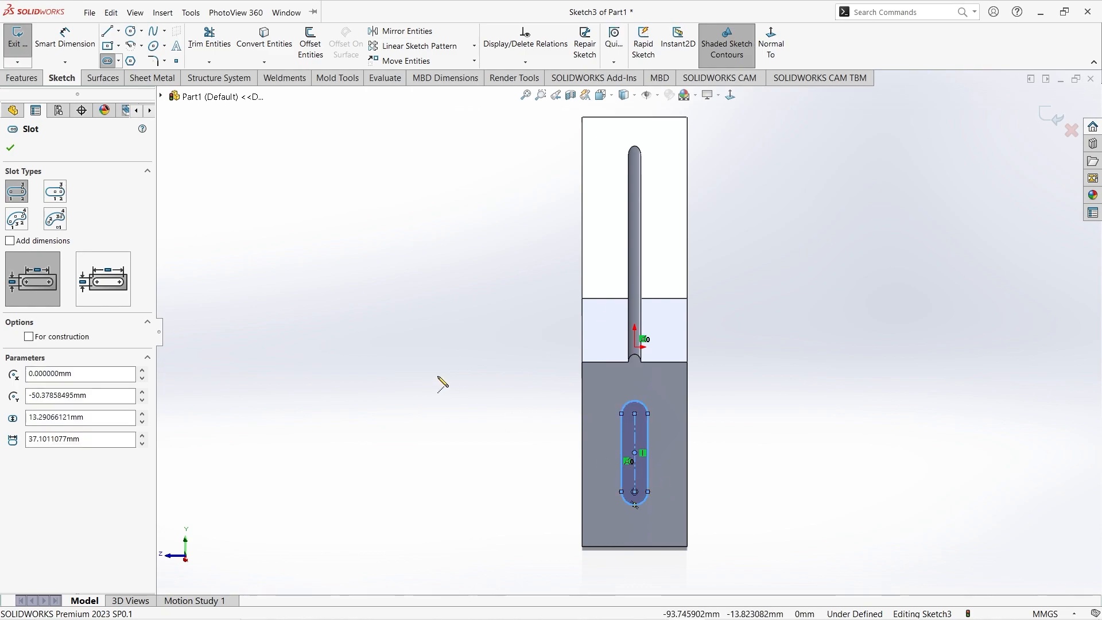
Dimension the distance from the slot's lower arc centre to the leg face's upper edge as 55 mm.
left_click(51, 36)
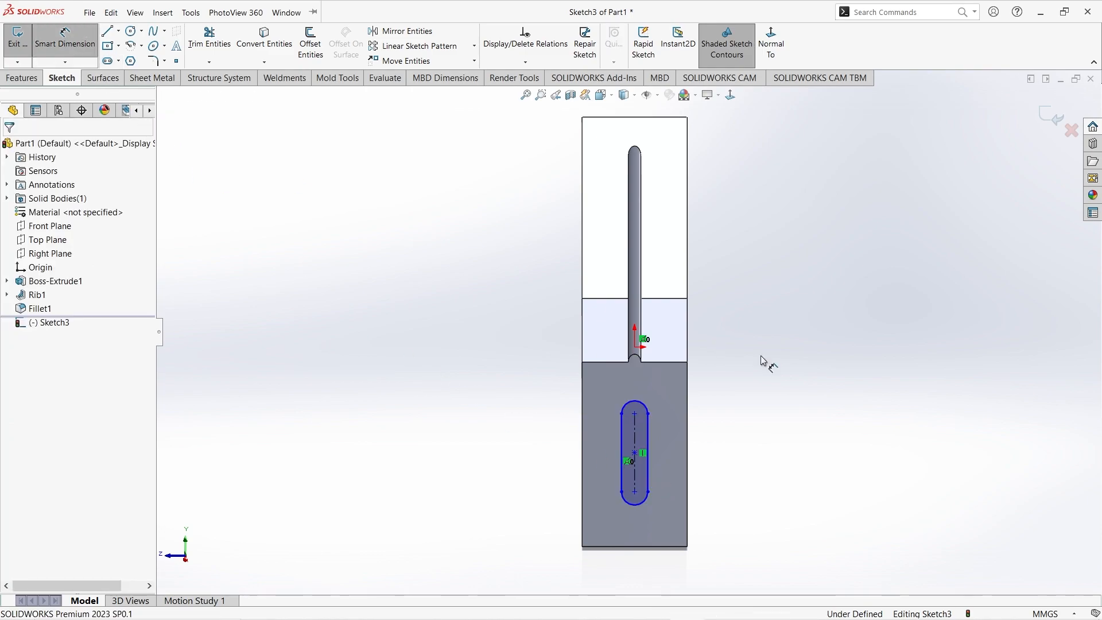
left_click(632, 506)
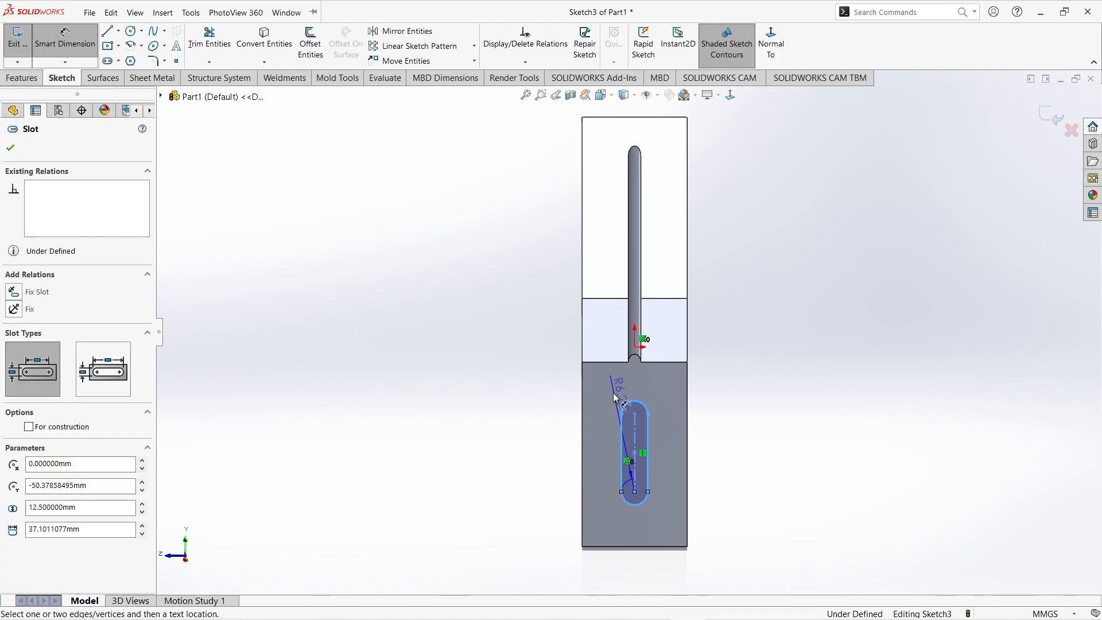
left_click(606, 363)
left_click(505, 423)
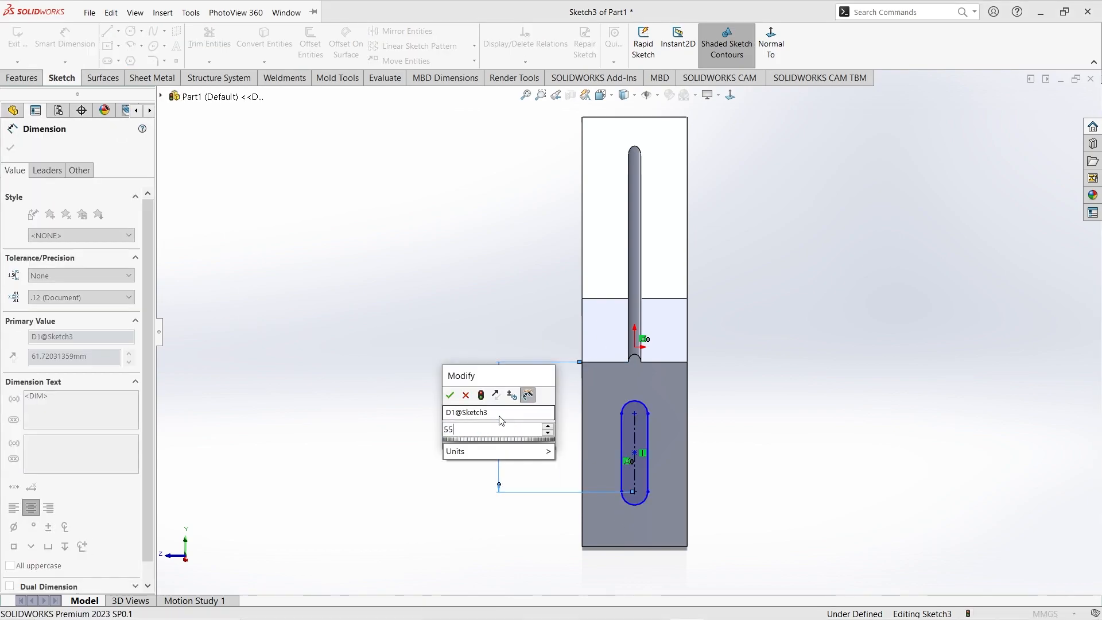
type("55")
key("Return")
Dimension the slot's centre-to-centre length as 25 mm and its width as 12.5 mm.
left_click(635, 432)
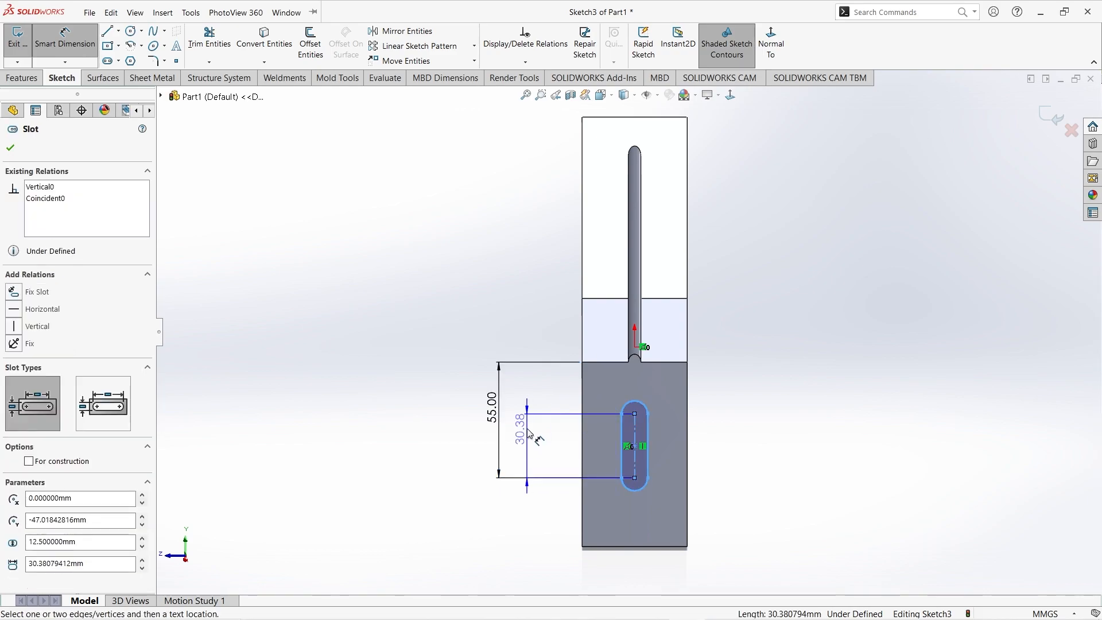
left_click(540, 441)
type("25")
key("Return")
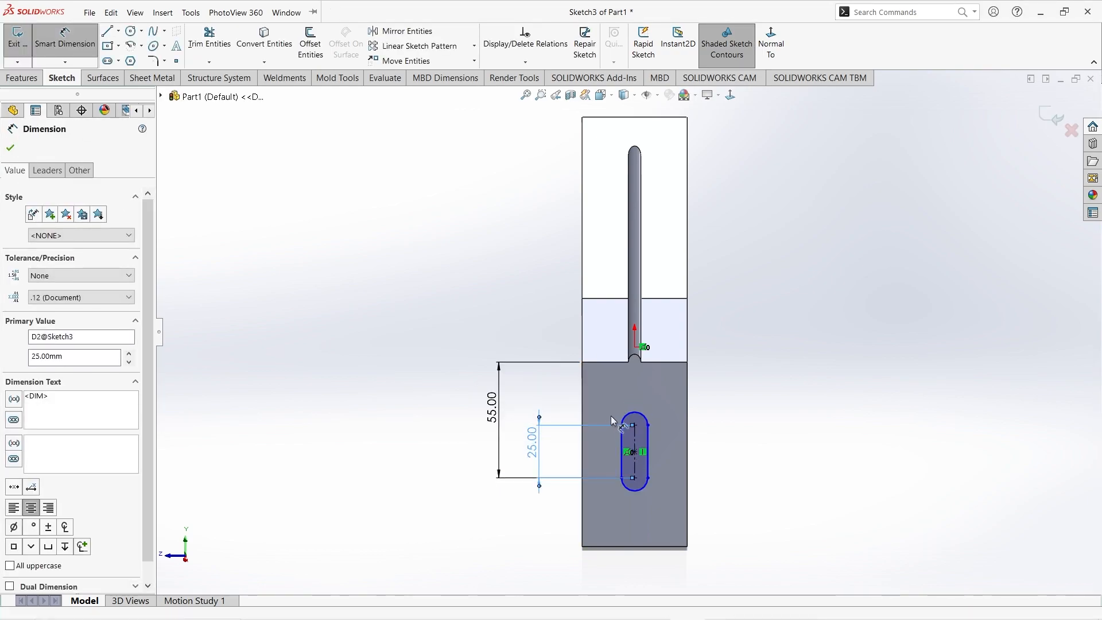
left_click(647, 440)
left_click(622, 447)
left_click(640, 380)
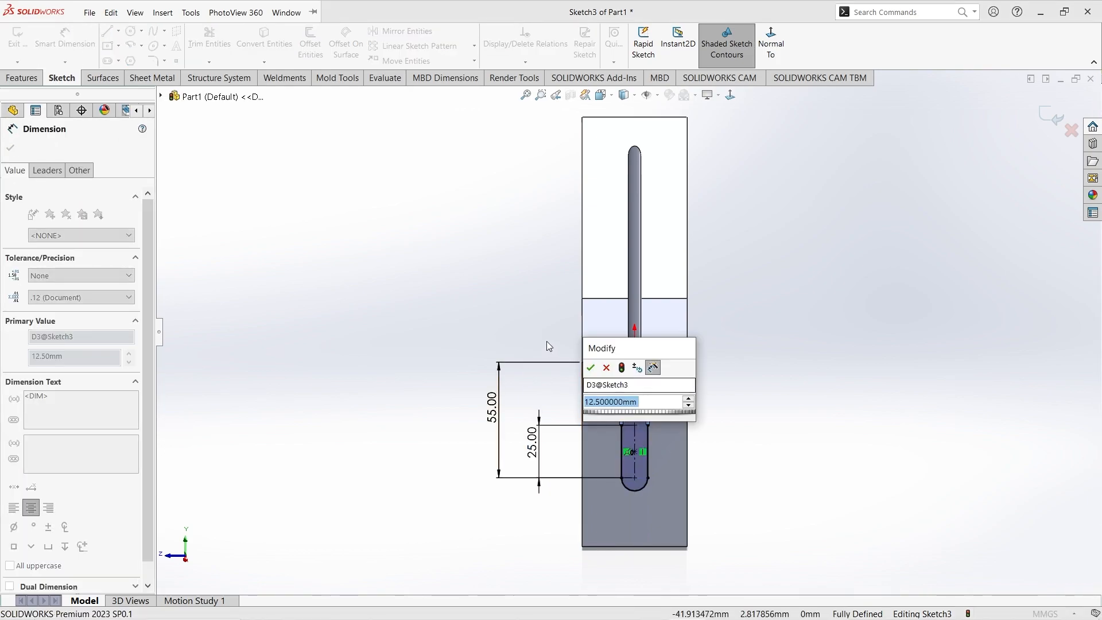
left_click(590, 368)
Cut the slot through the right leg with an Extruded Cut using the Up To Next end condition.
left_click(23, 78)
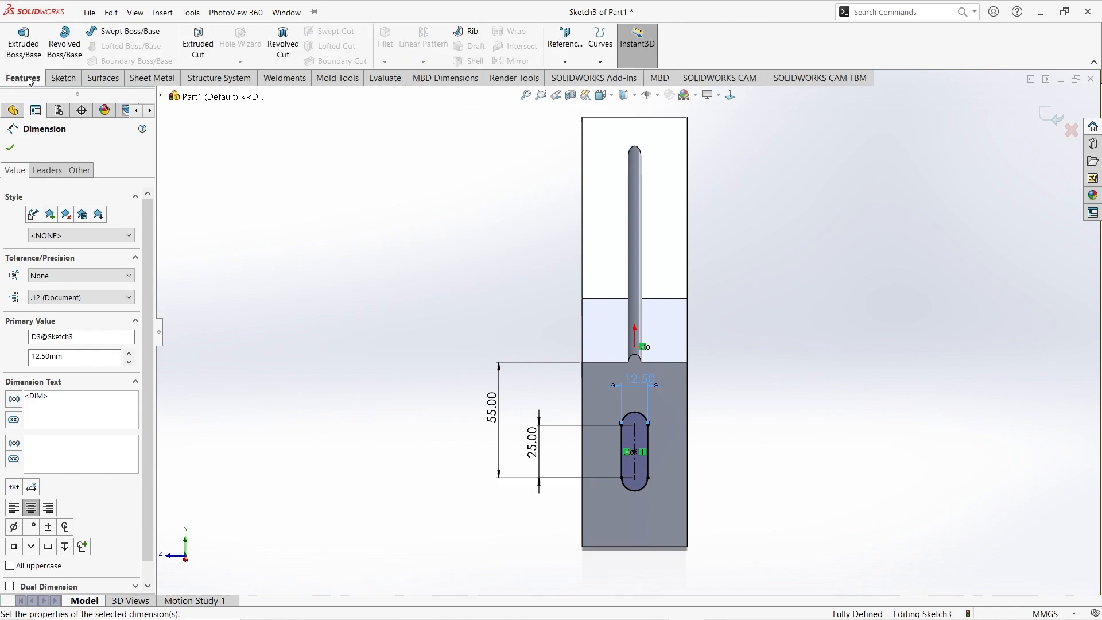
left_click(208, 51)
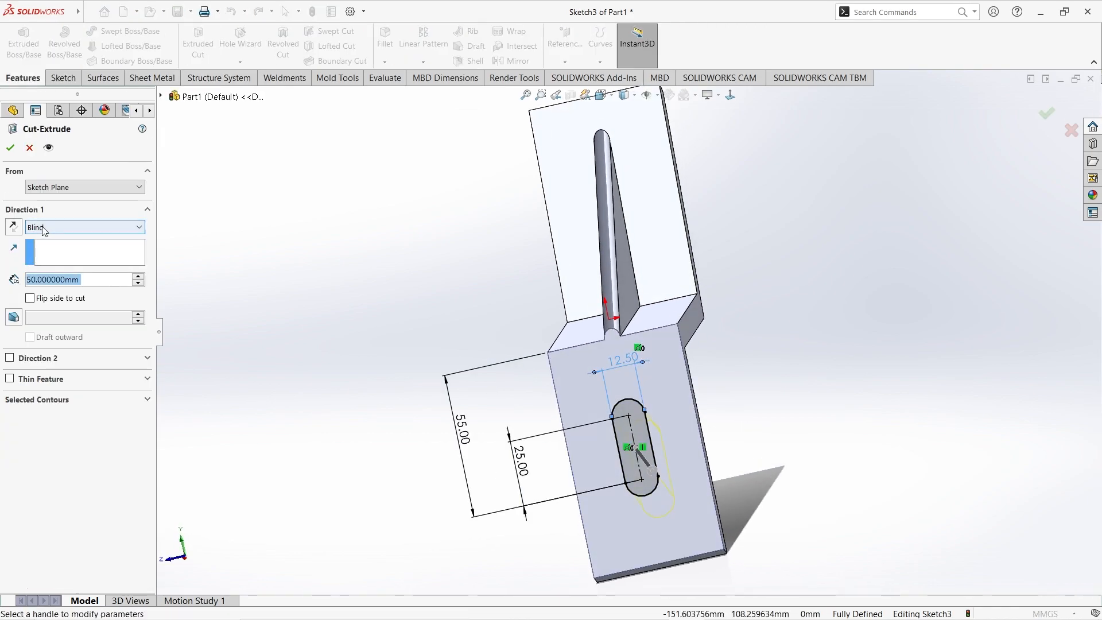
left_click(44, 230)
left_click(46, 266)
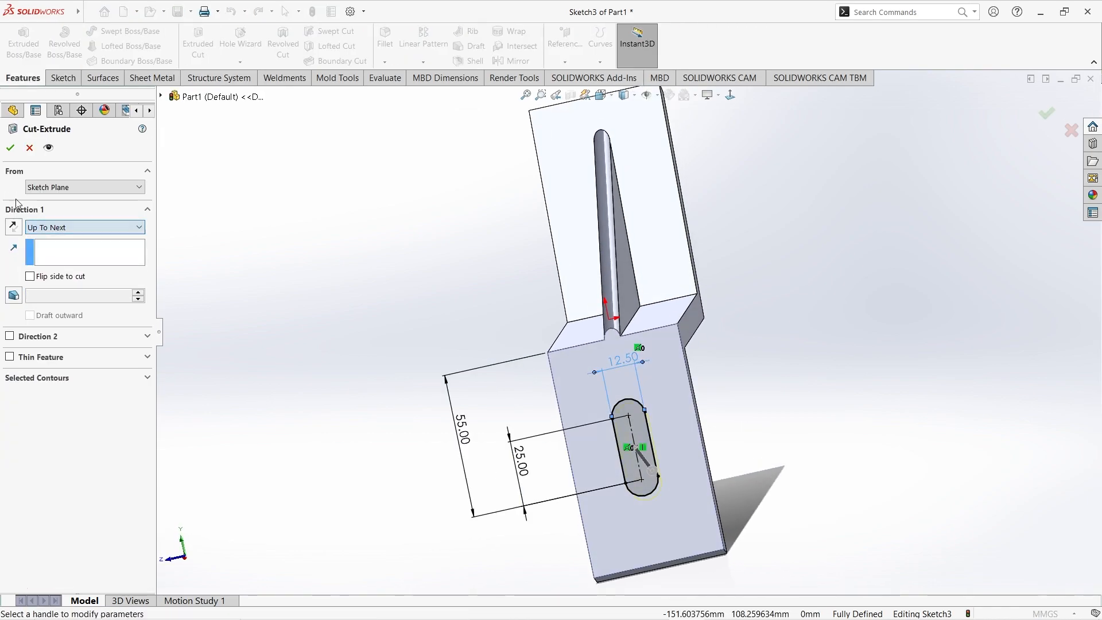
left_click(11, 147)
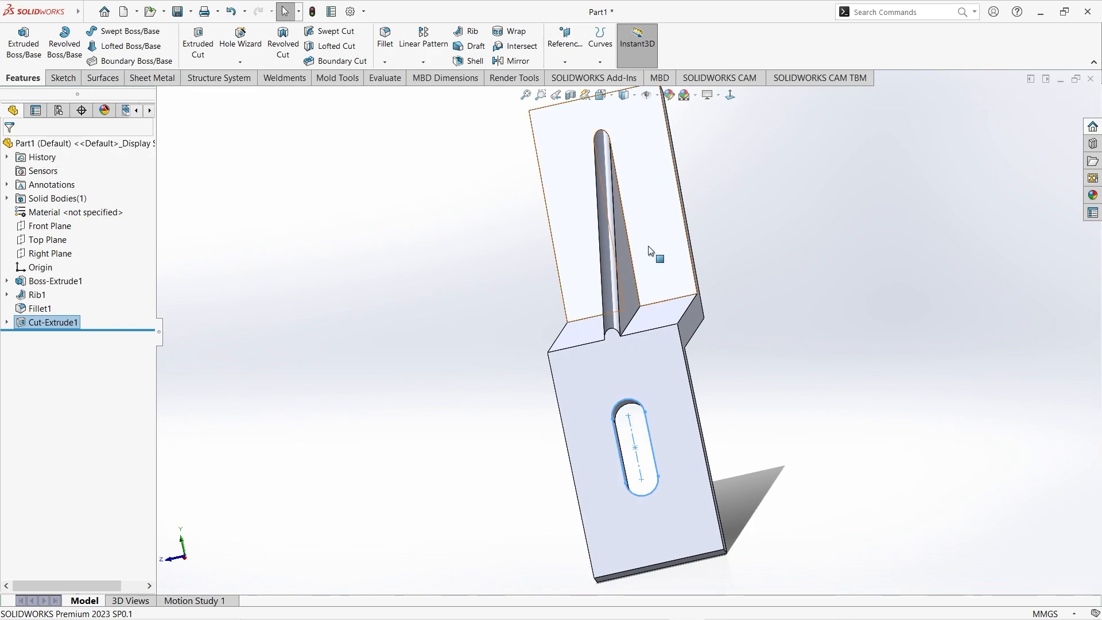
Start a sketch on the left arm's outer face and draw a 10 mm diameter circle near its upper right corner.
middle_click_drag(773, 293, 664, 235)
left_click(664, 235)
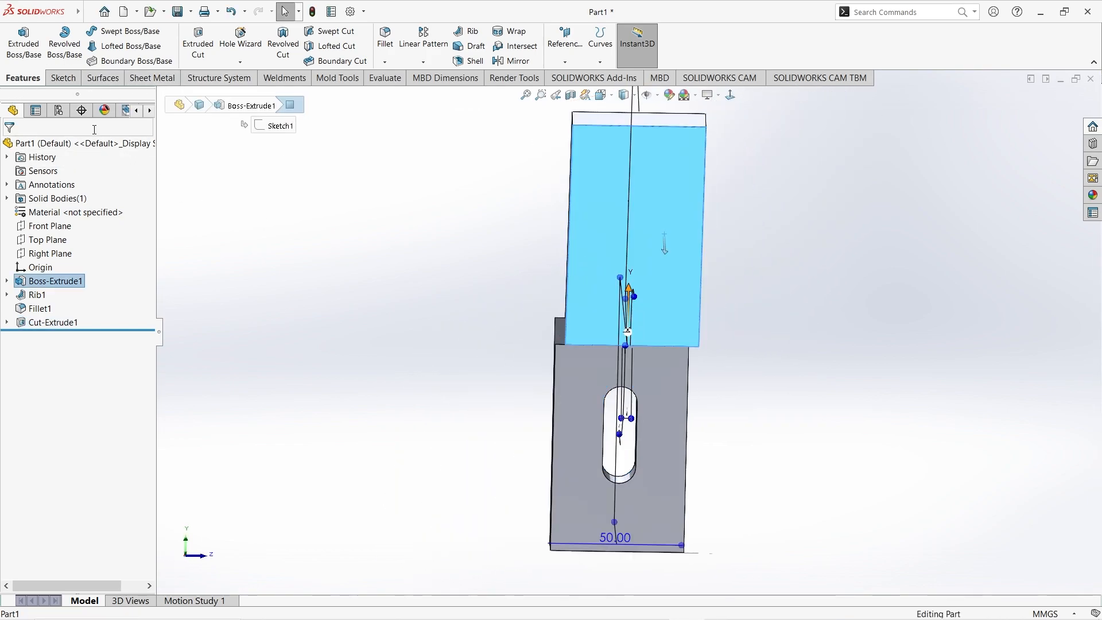
left_click(68, 77)
left_click(18, 40)
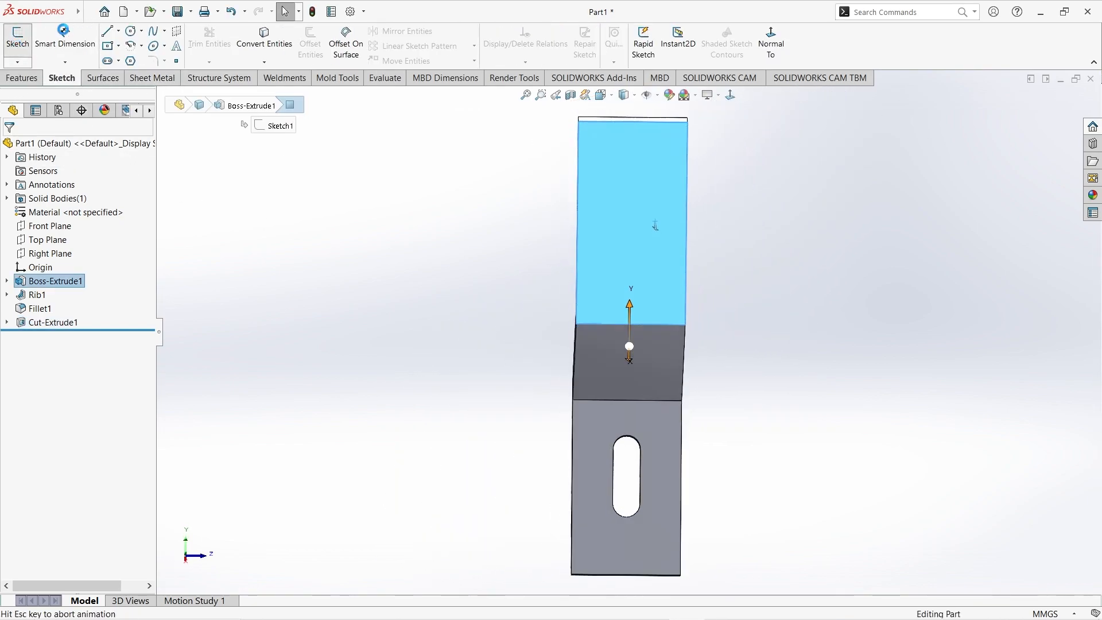
left_click(131, 31)
left_click(653, 141)
type("1")
key("Return")
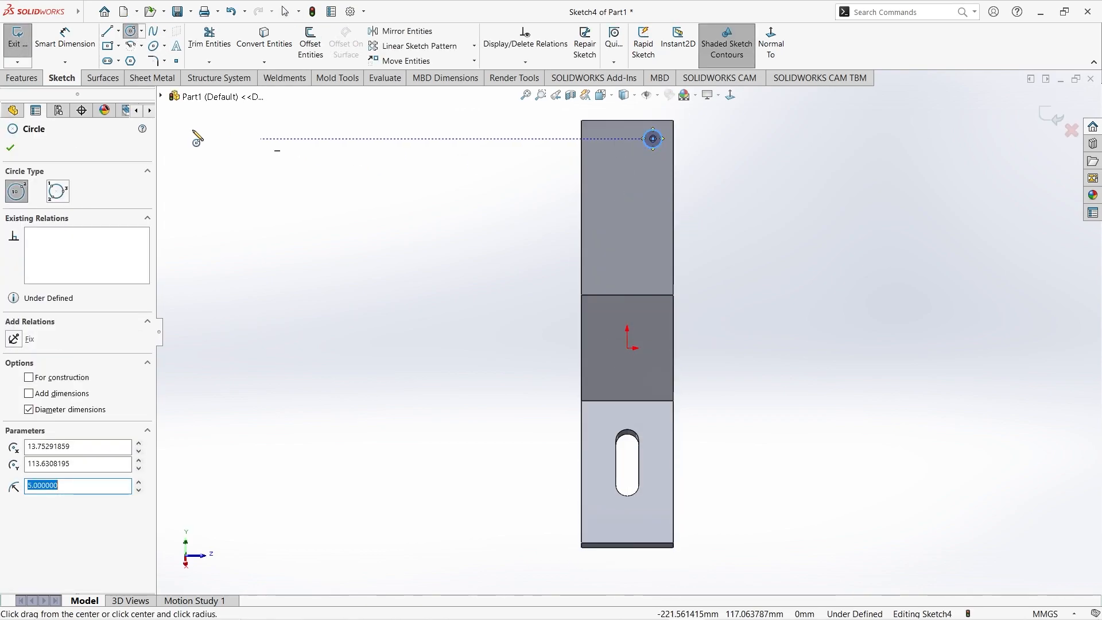
Dimension the distance from the circle's centre to the arm face's lower edge as 70 mm.
left_click(65, 40)
left_click(652, 147)
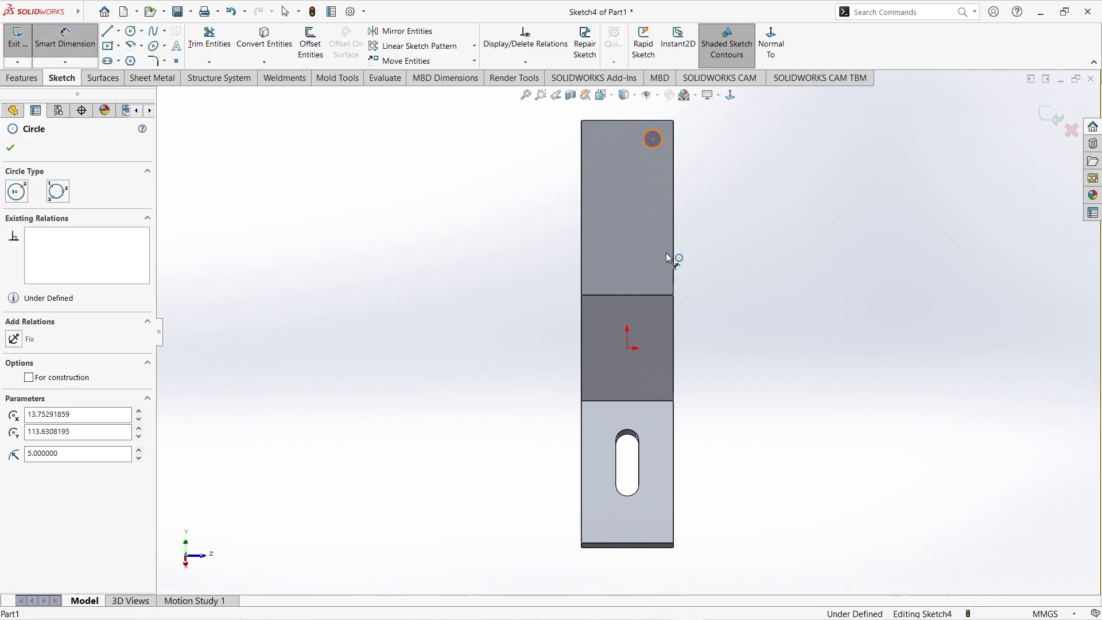
left_click(668, 294)
left_click(737, 234)
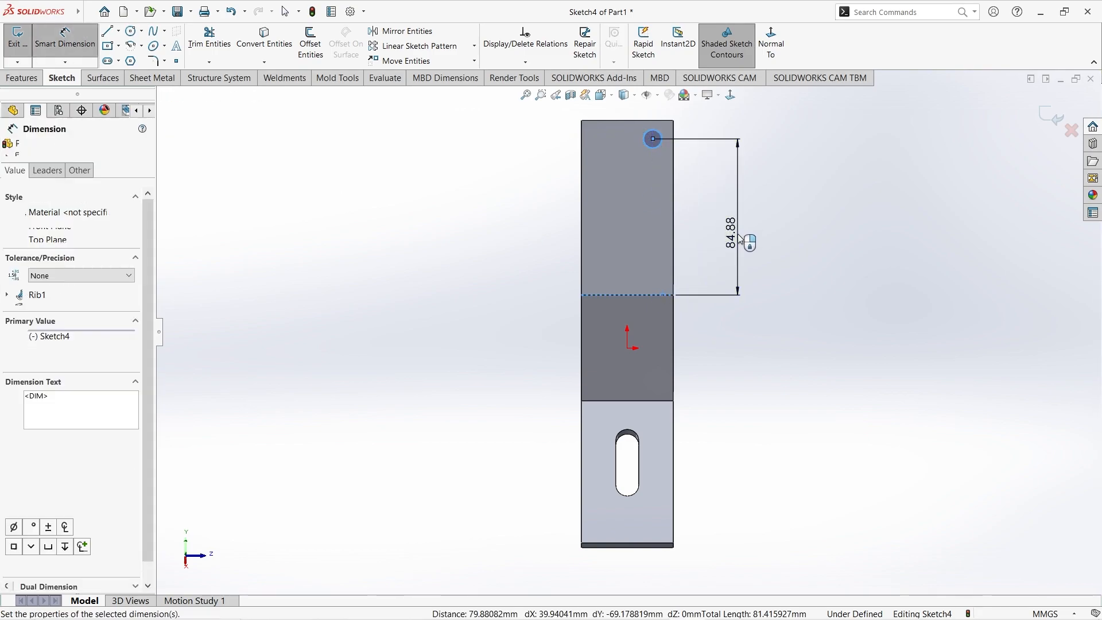
type("85")
key("Return")
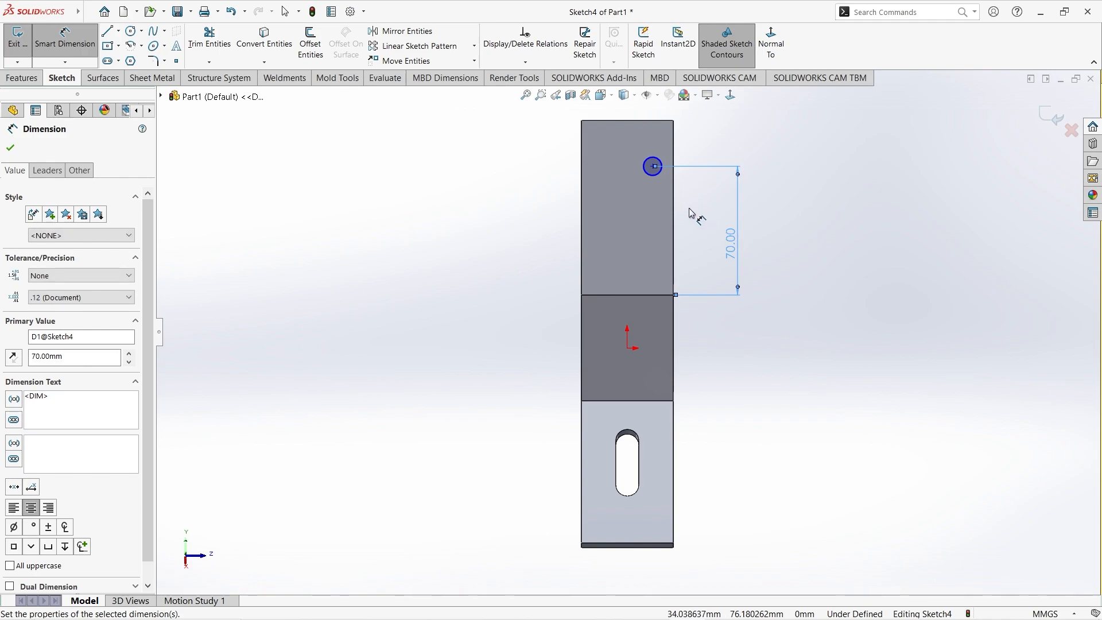
Dimension the circle's diameter as 10 mm.
left_click(652, 166)
left_click(711, 137)
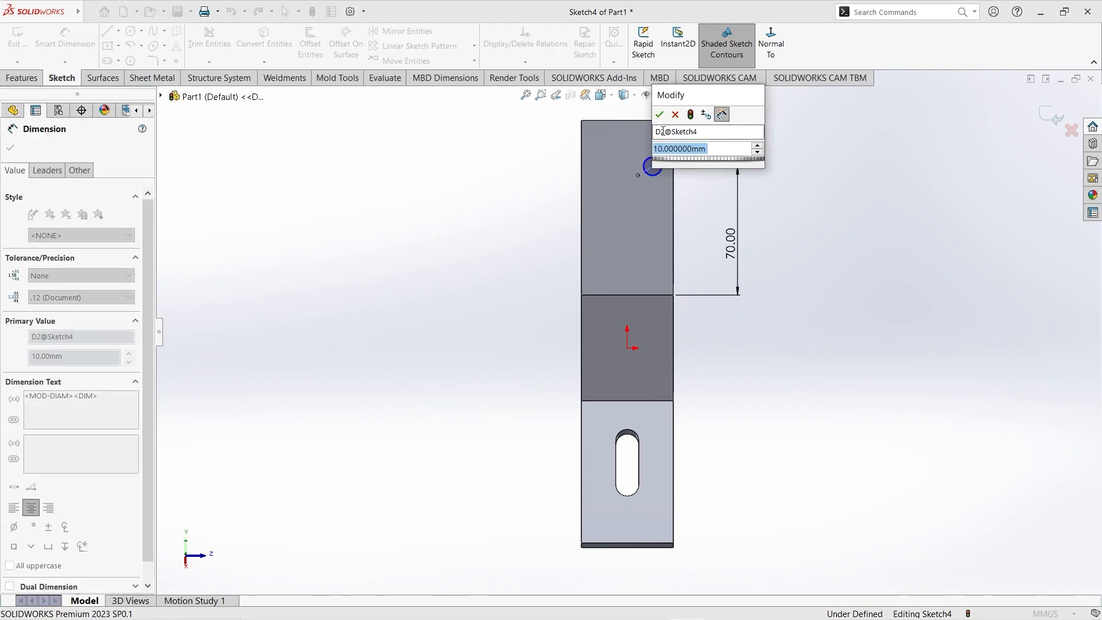
left_click(659, 114)
Dimension the horizontal distance from the origin to the circle's centre as 16 mm.
left_click(653, 166)
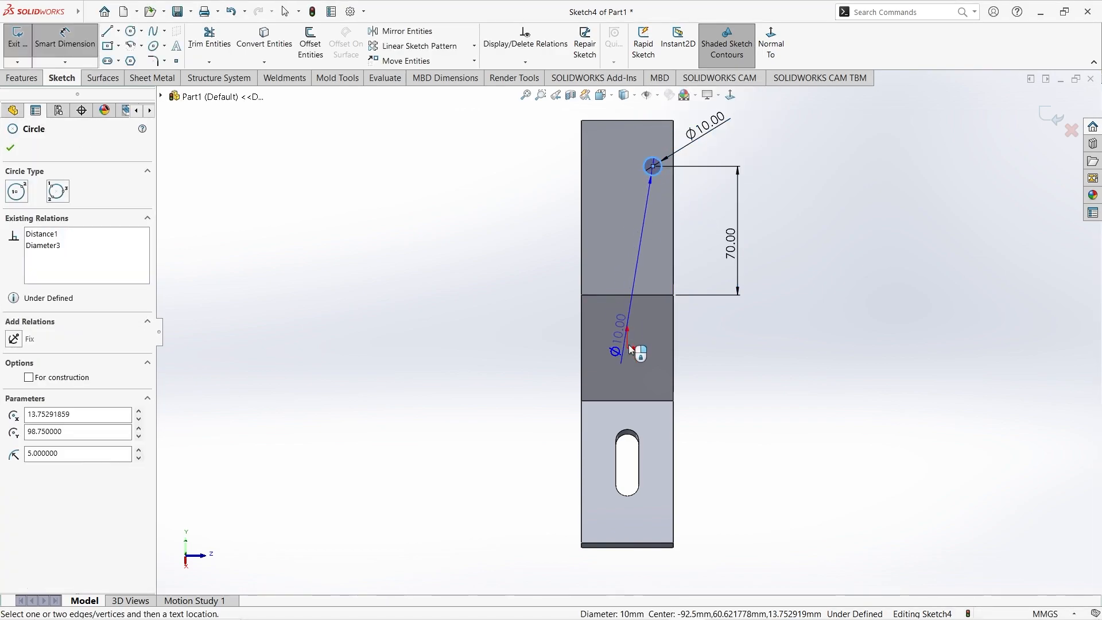
left_click(628, 348)
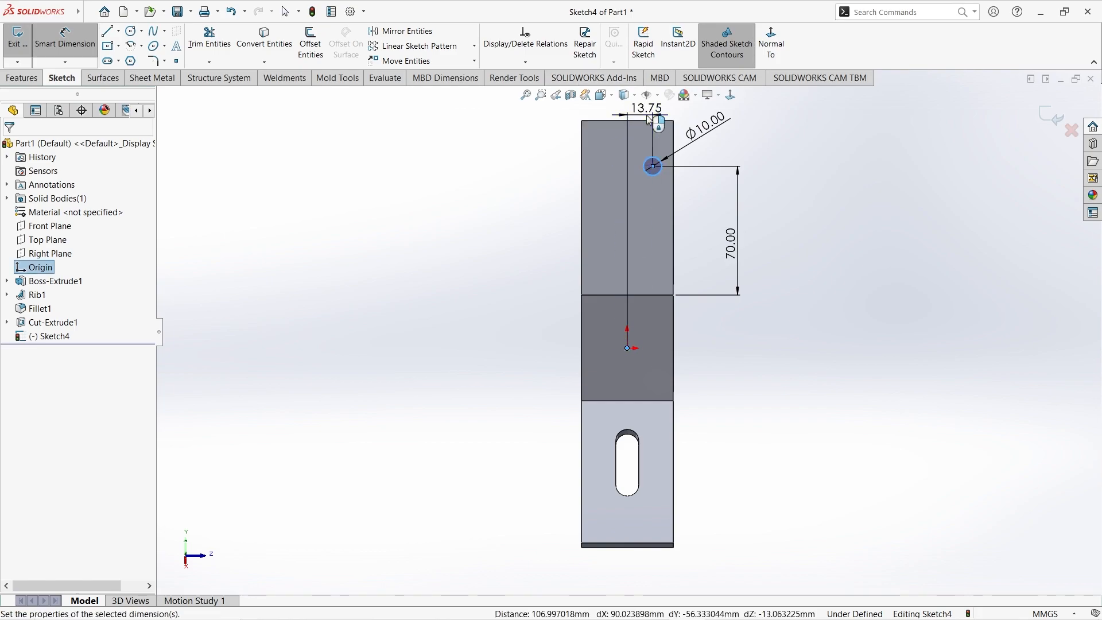
left_click(647, 112)
type("16")
key("Return")
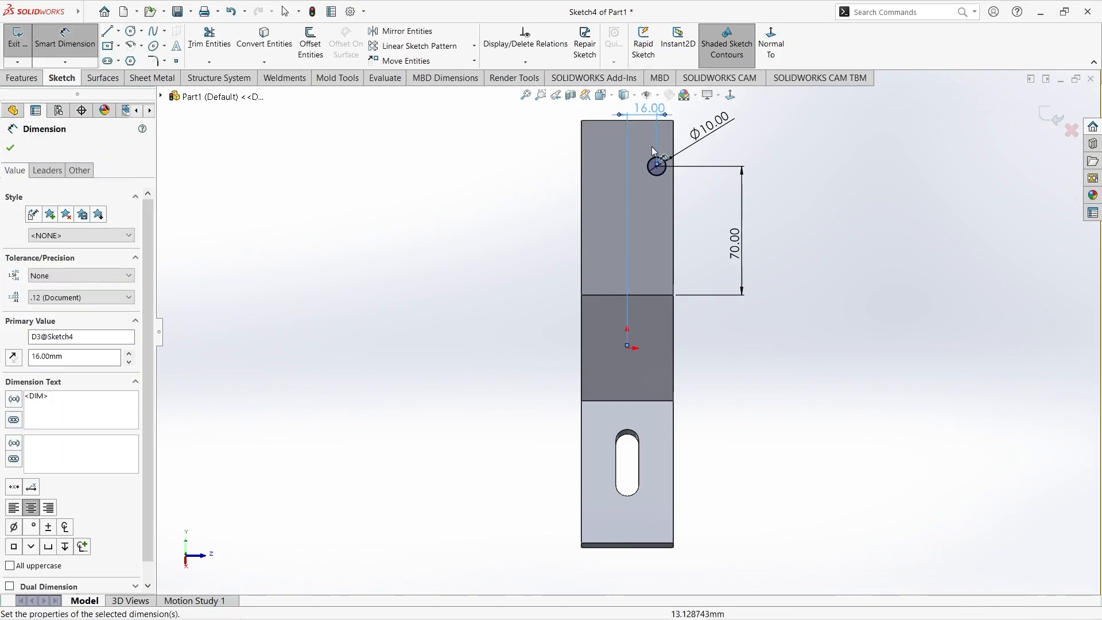
key("Escape")
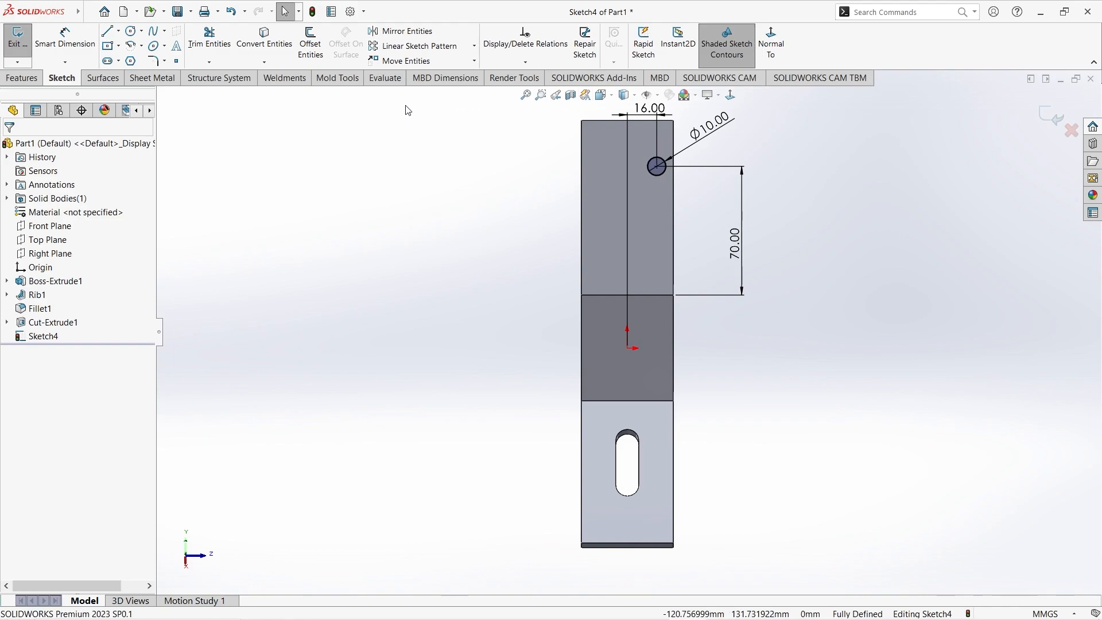
Pattern the circle linearly with two instances 32 mm apart at 180° and two instances 38 mm apart downward at 270°.
left_click(658, 169)
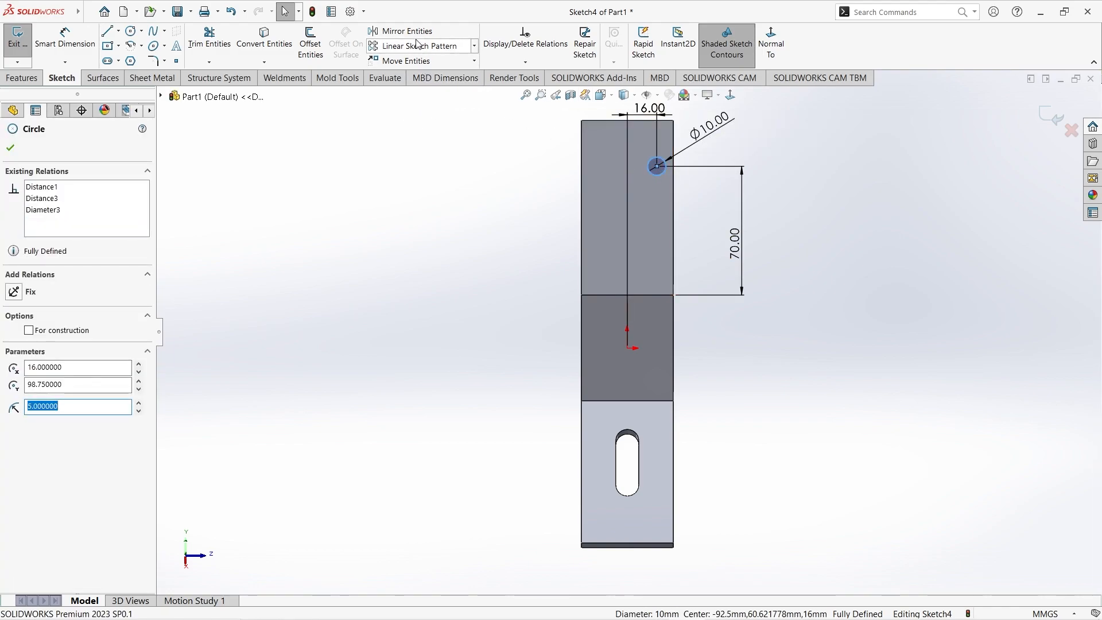
left_click(392, 50)
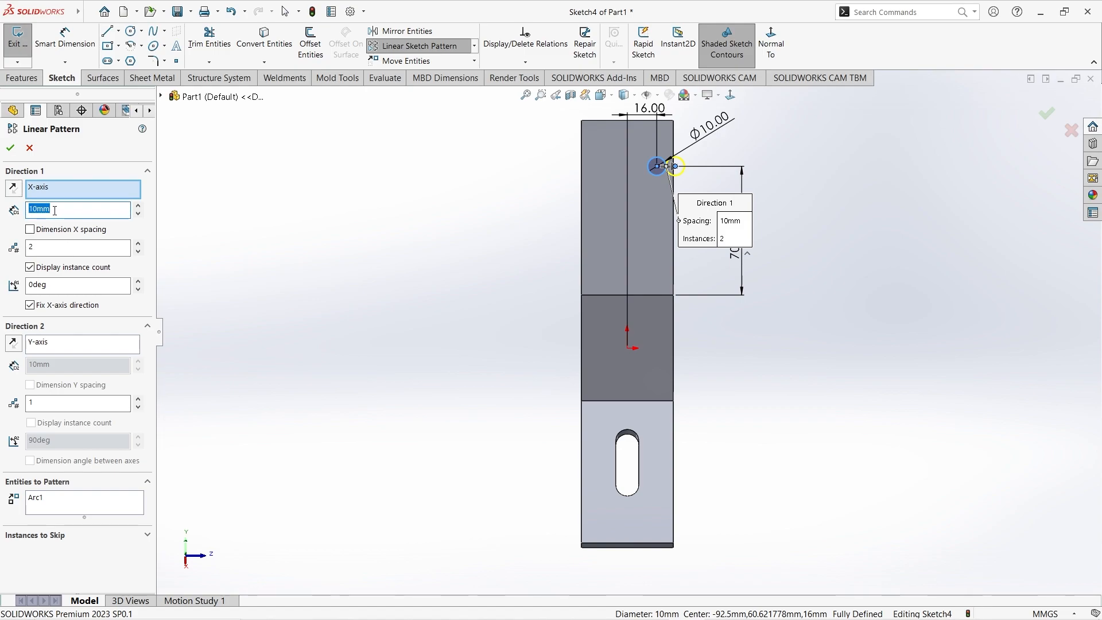
left_click(16, 192)
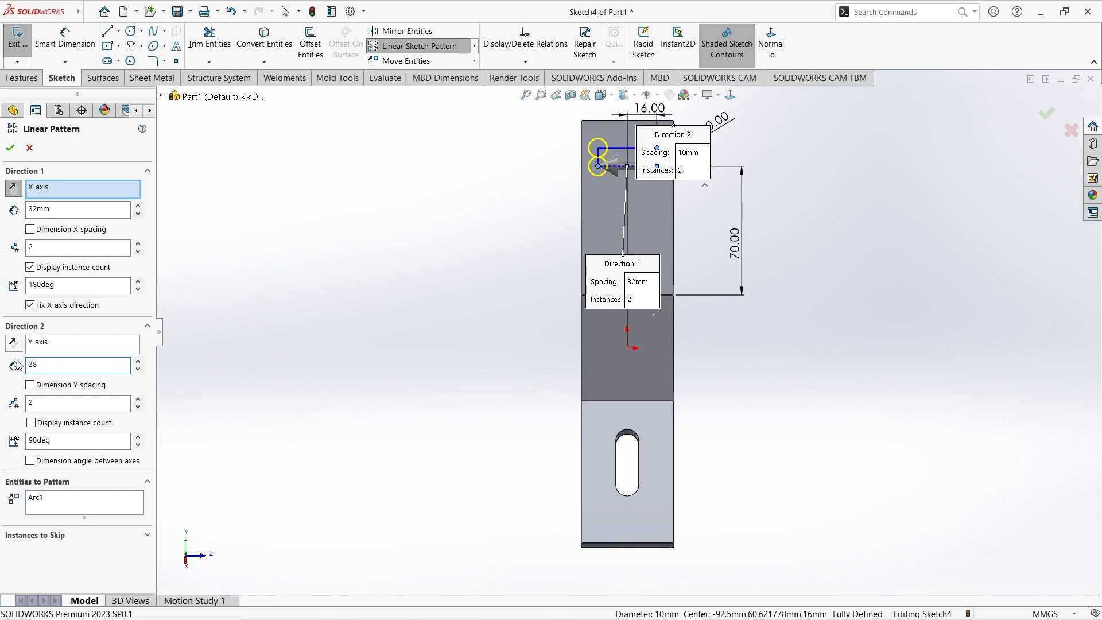
left_click(14, 345)
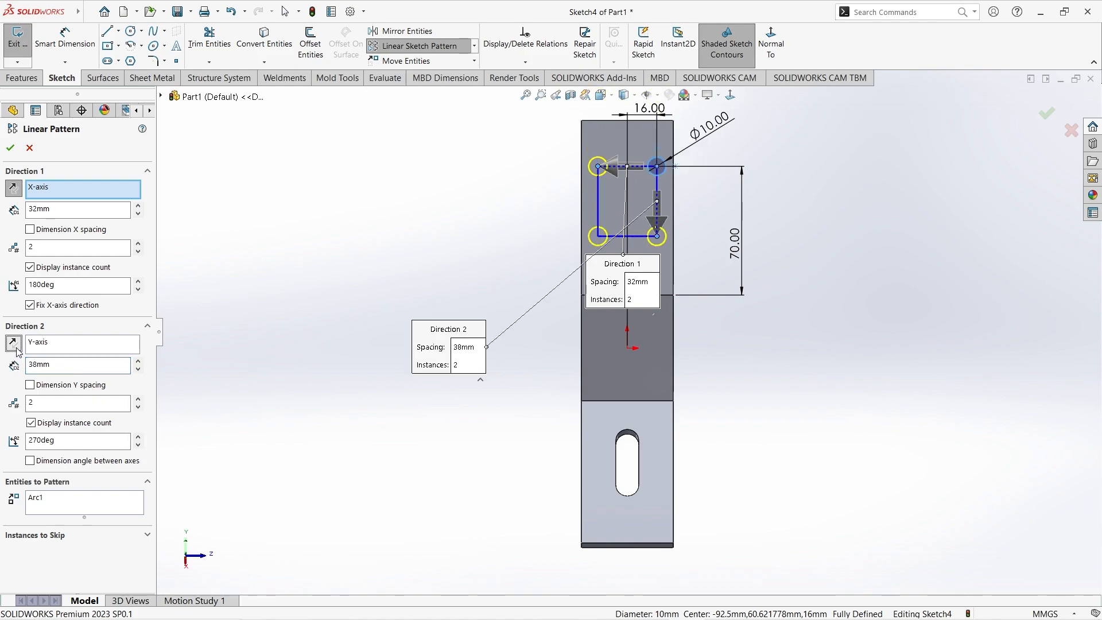
left_click(10, 148)
Dimension the horizontal spacing of the upper two circles as 32 mm and the vertical spacing of the left two as 38 mm.
left_click(89, 43)
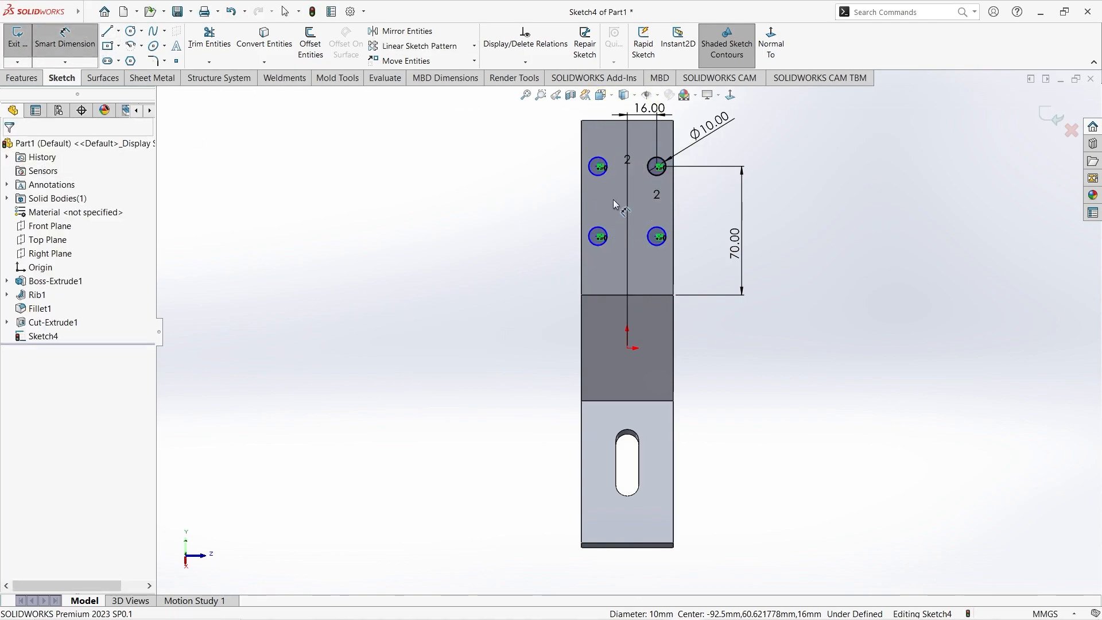
left_click(596, 175)
left_click(657, 175)
scroll(648, 168, "up", 2)
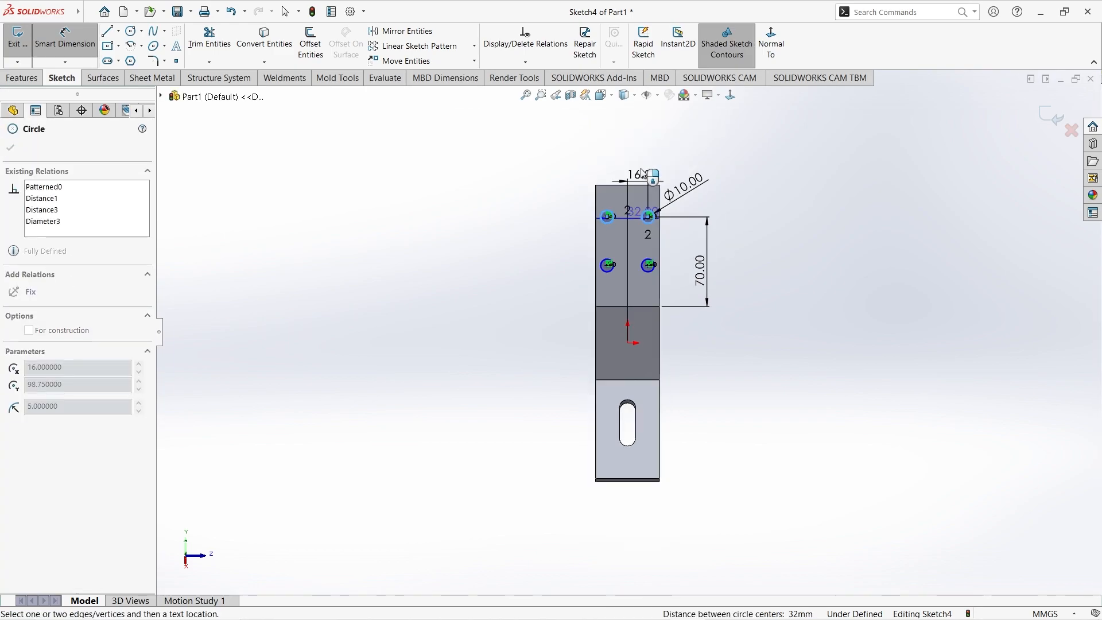
left_click(635, 156)
key("Return")
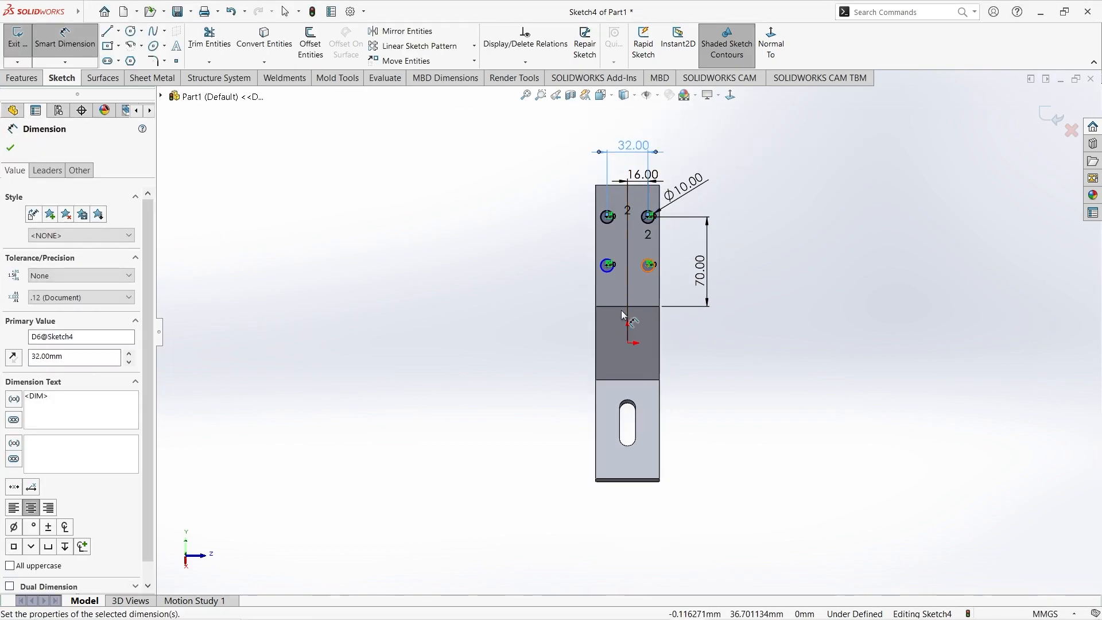
left_click(607, 271)
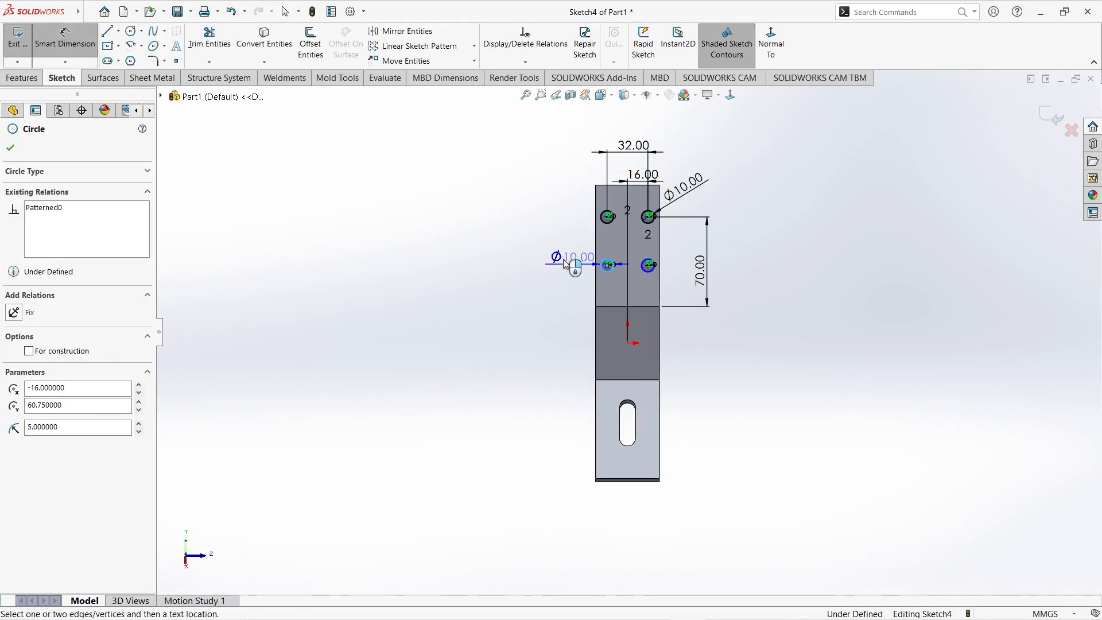
left_click(604, 224)
key("Return")
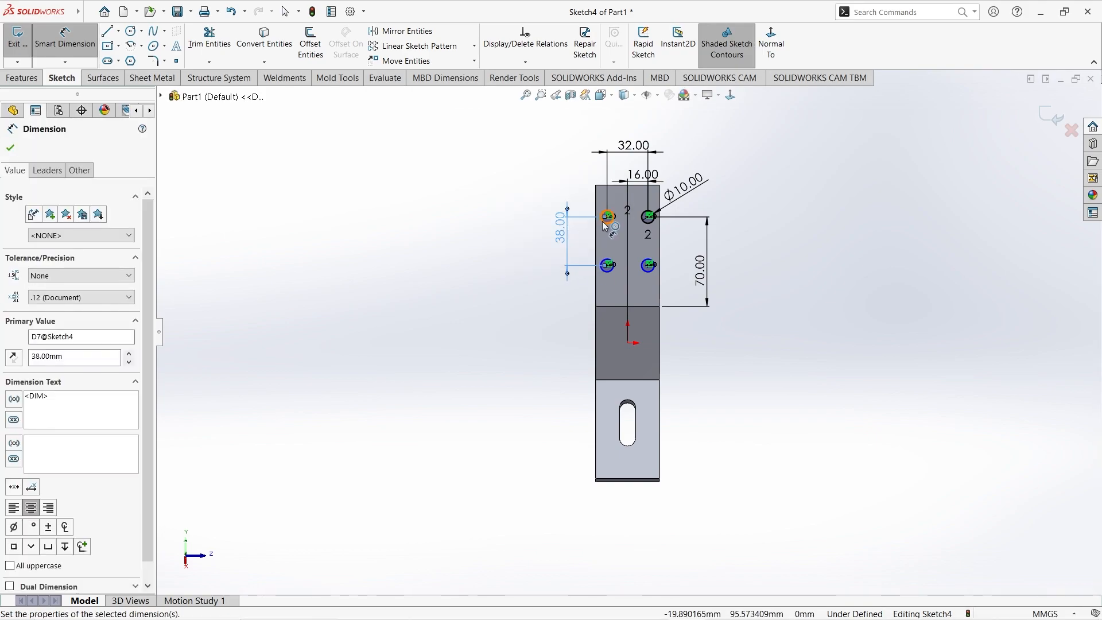
Dimension the diagonal distance between the lower left and upper right circles.
left_click(603, 222)
left_click(609, 266)
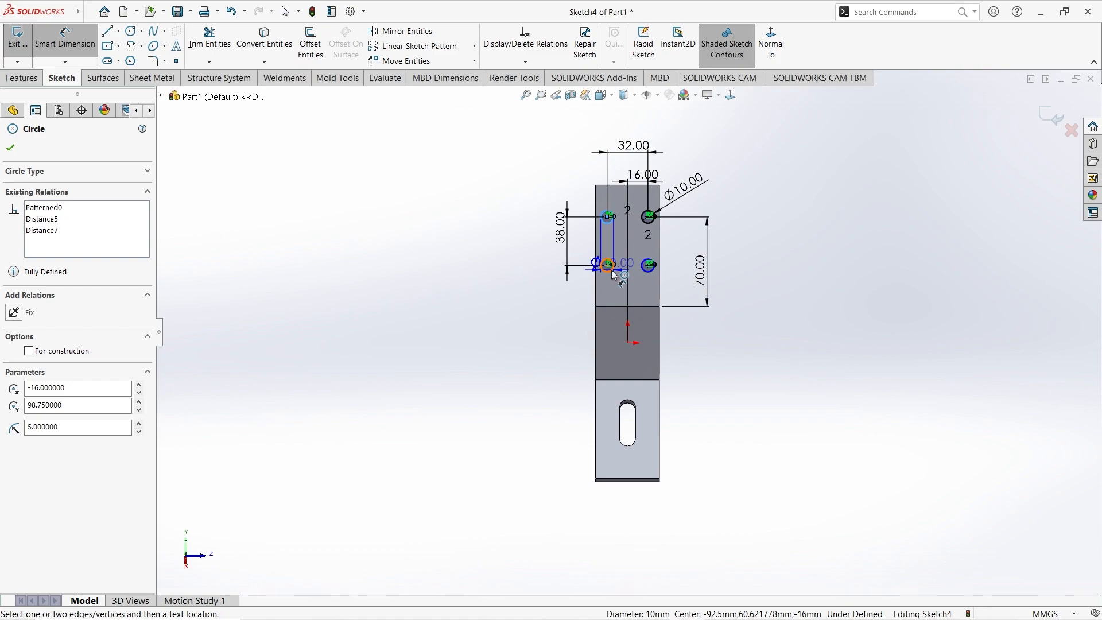
left_click(651, 225)
left_click(738, 312)
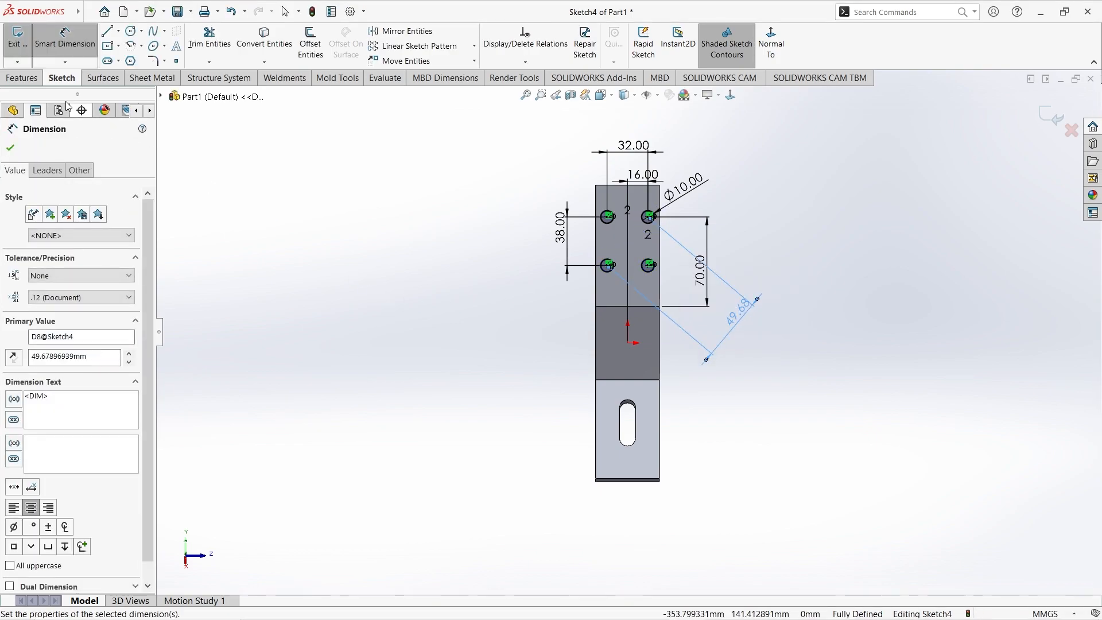
Cut the four circles through the left arm with an Extruded Cut using the Up To Next end condition.
left_click(21, 77)
left_click(198, 43)
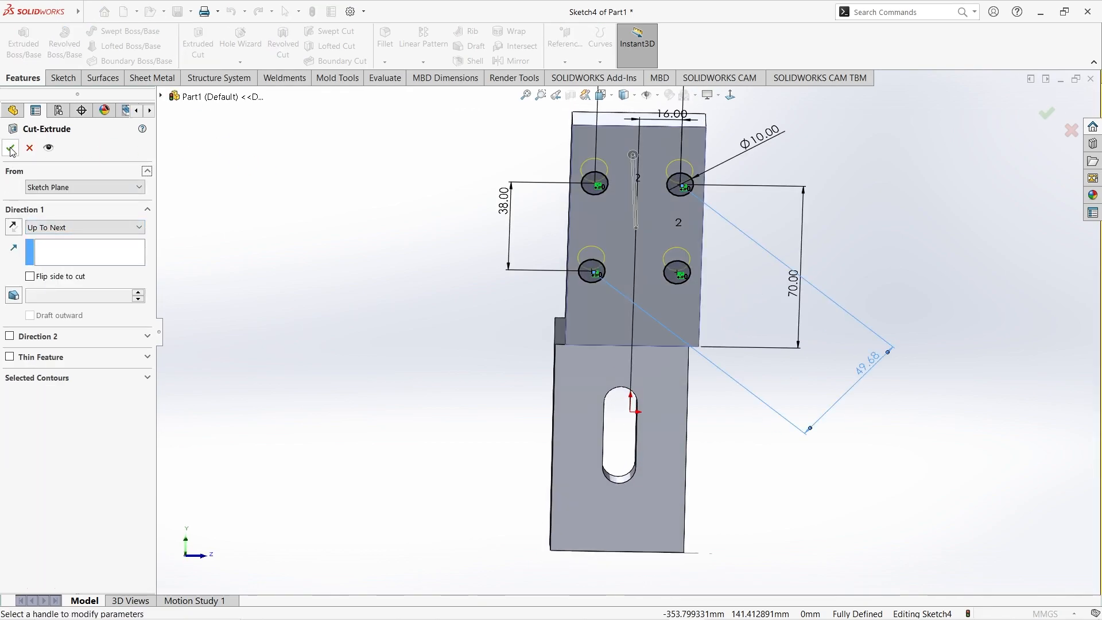
left_click(10, 149)
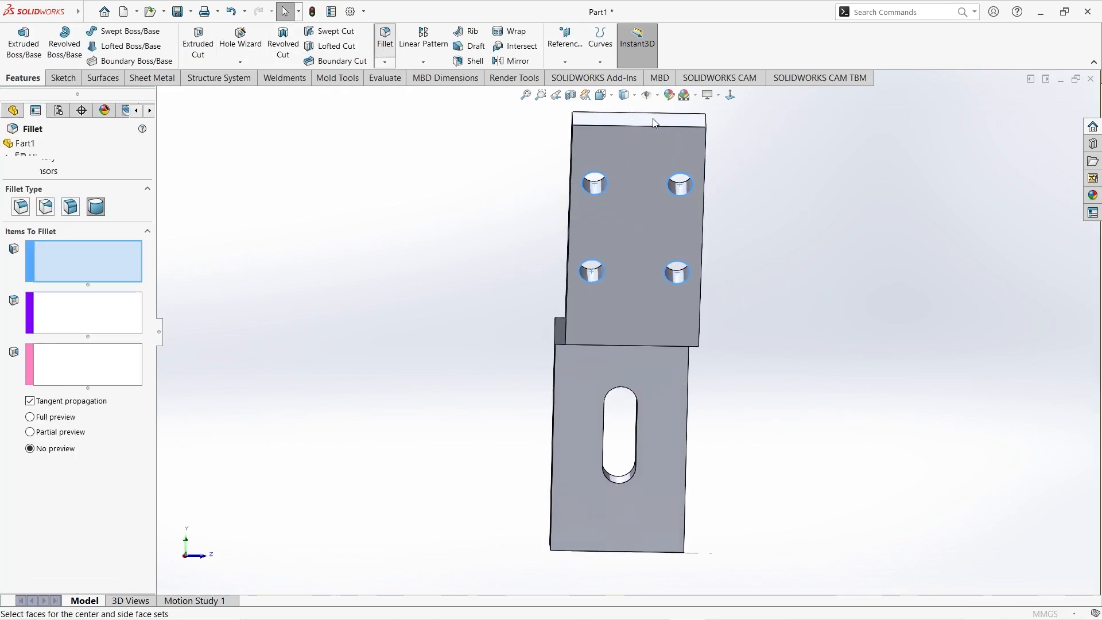
Apply a full round fillet to the left arm's upper end, with the end face as centre and the two edge faces as sides.
middle_click_drag(495, 154, 563, 177)
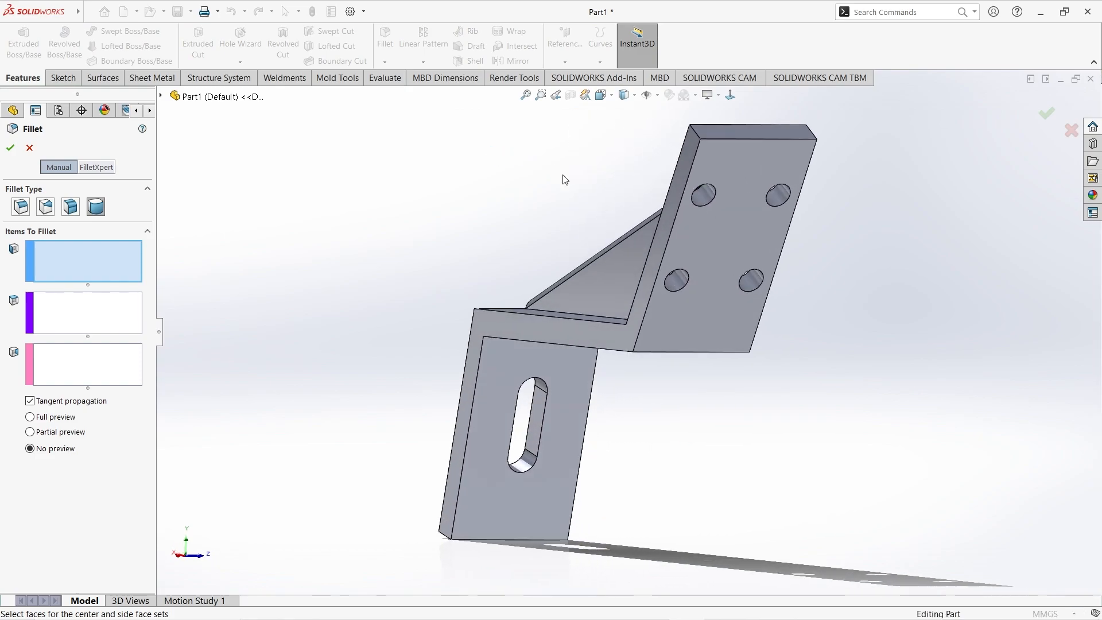
left_click(663, 220)
left_click(111, 320)
left_click(767, 135)
middle_click_drag(766, 134, 574, 241)
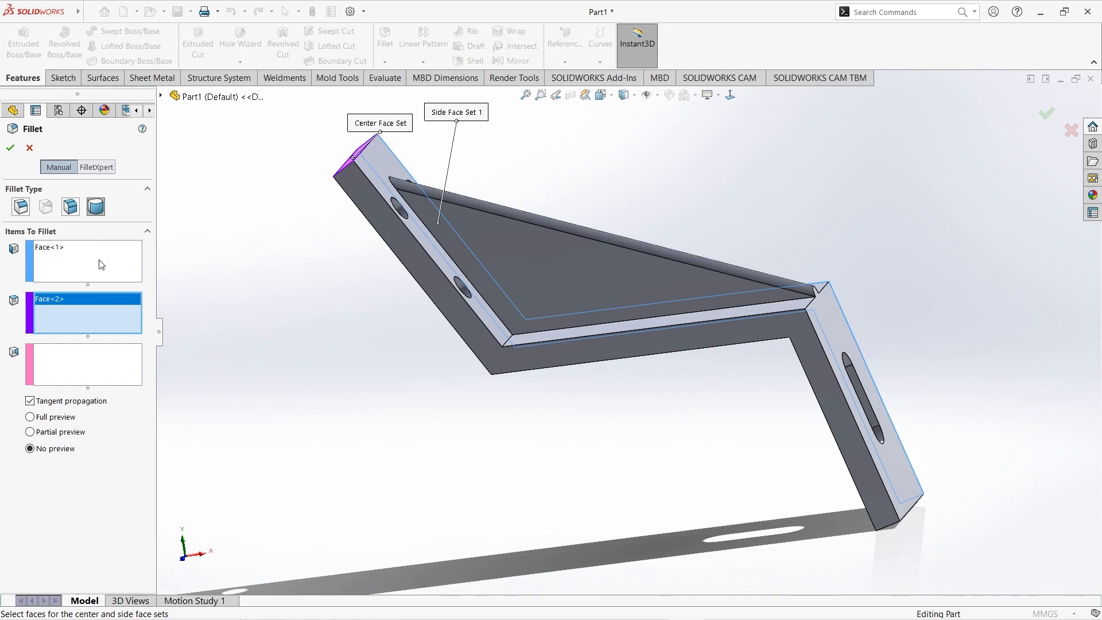
left_click(90, 358)
left_click(442, 286)
key("Return")
key("Return")
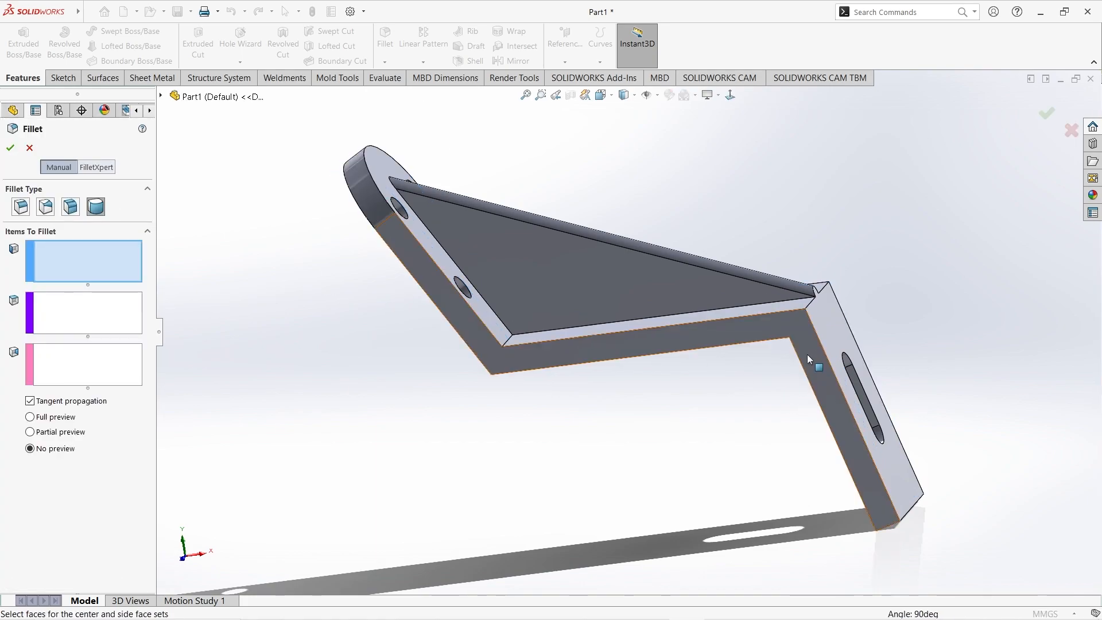
Apply a full round fillet to the slotted leg's lower end, with the end face as centre and the two edge faces as sides.
left_click(811, 346)
middle_click_drag(932, 273, 838, 204)
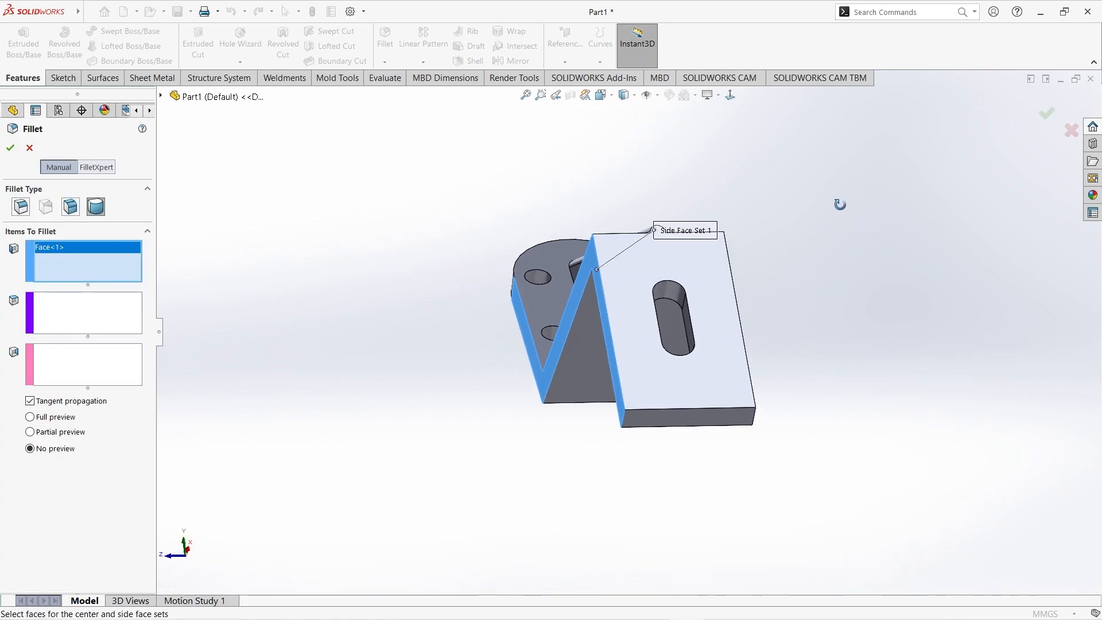
left_click(102, 324)
left_click(643, 383)
middle_click_drag(854, 325, 660, 264)
left_click(82, 367)
left_click(742, 332)
key("Return")
key("Return")
middle_click_drag(467, 278, 651, 327)
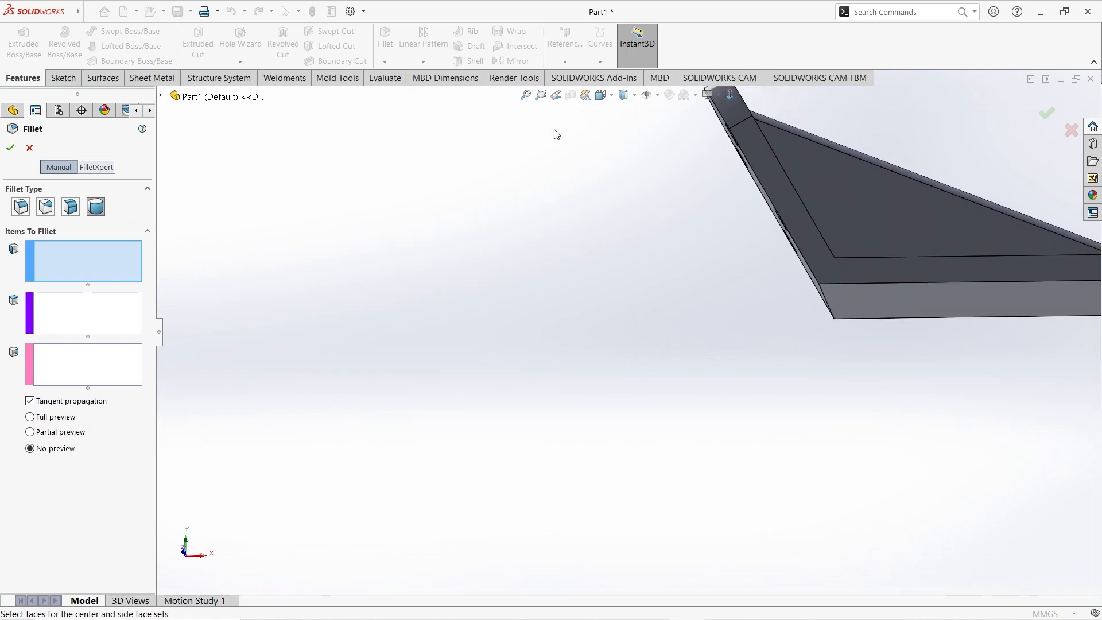
left_click(525, 96)
middle_click_drag(686, 196, 636, 309)
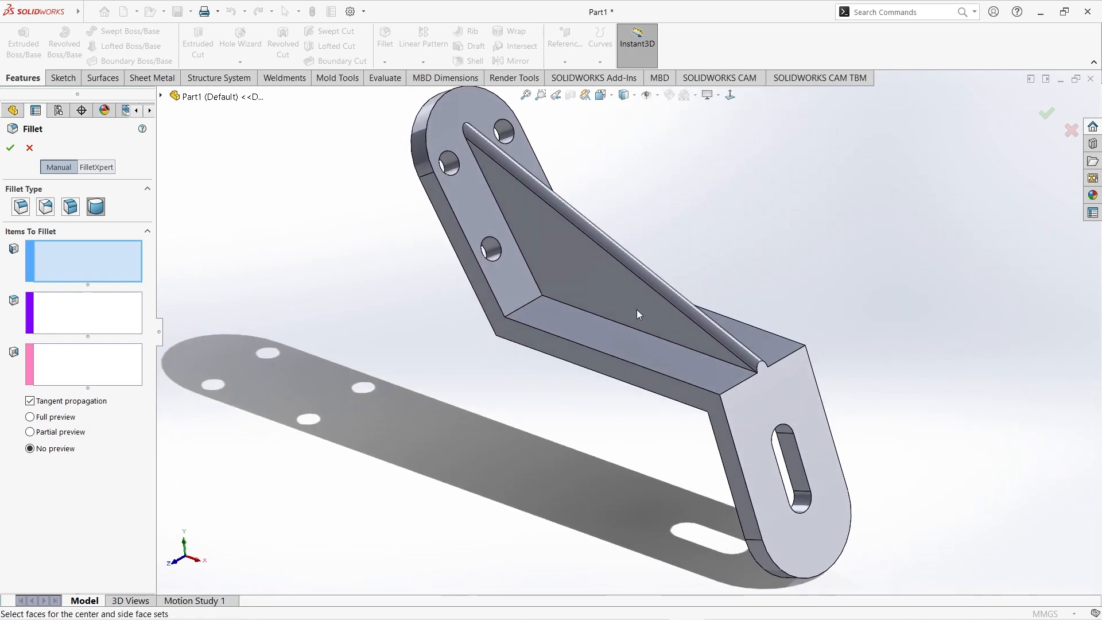
scroll(680, 262, "down", 1)
key("Escape")
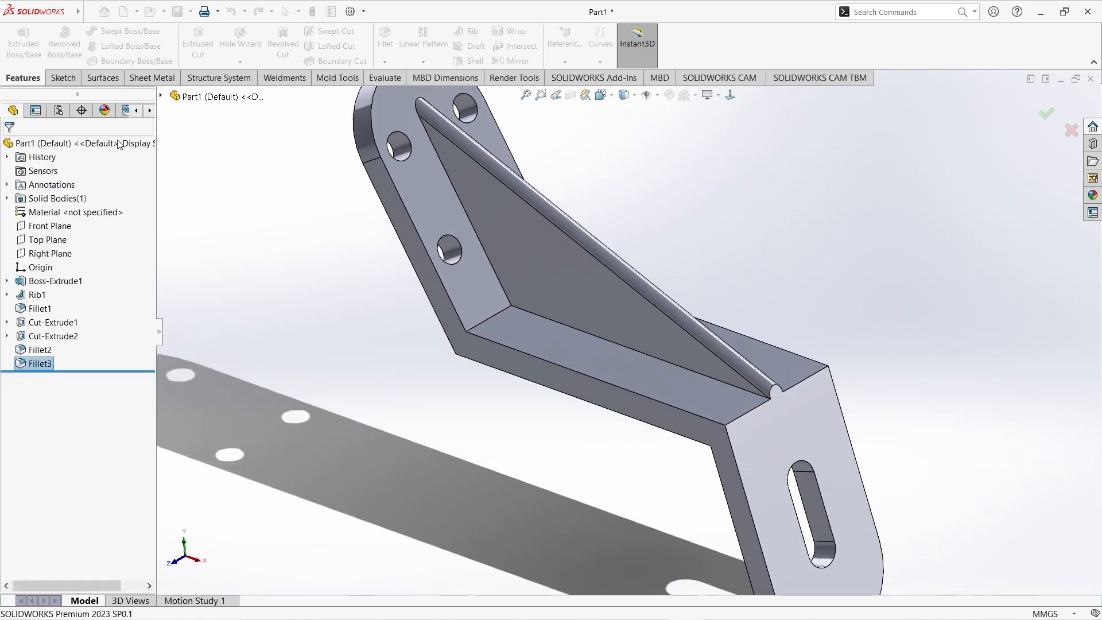
Assign the AISI 304 steel material to the bracket.
left_click(525, 95)
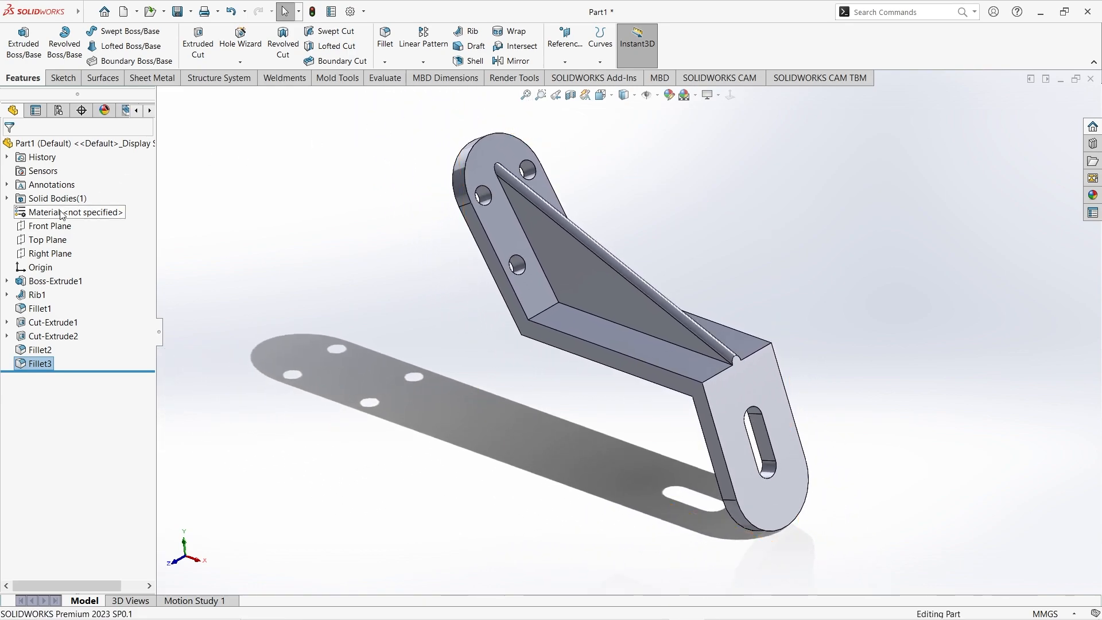
right_click(62, 212)
left_click(88, 220)
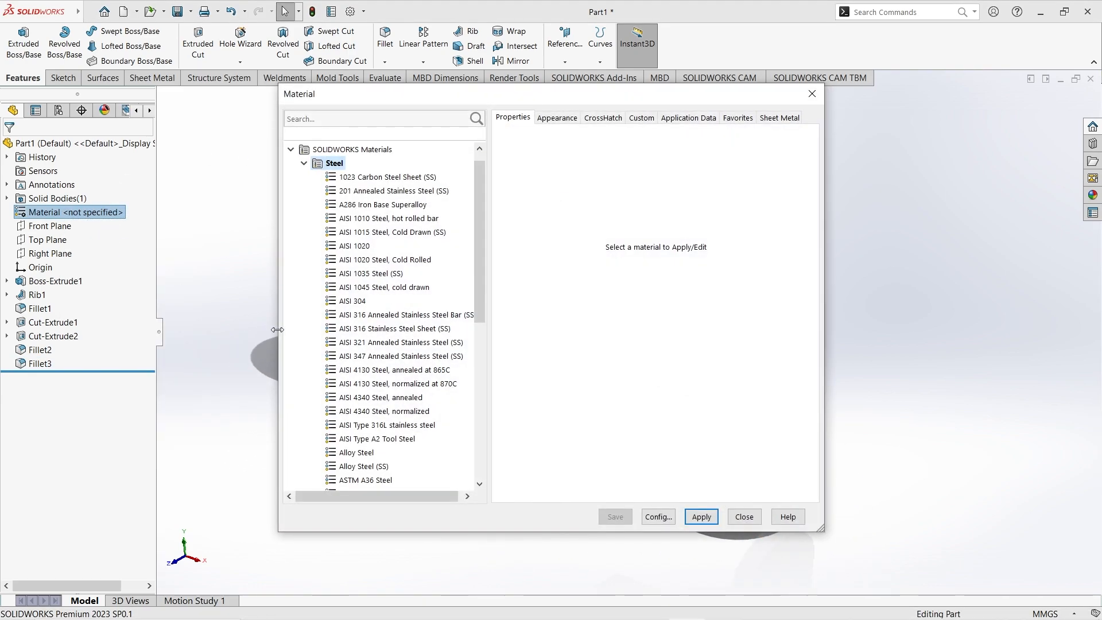
left_click(353, 301)
left_click(703, 518)
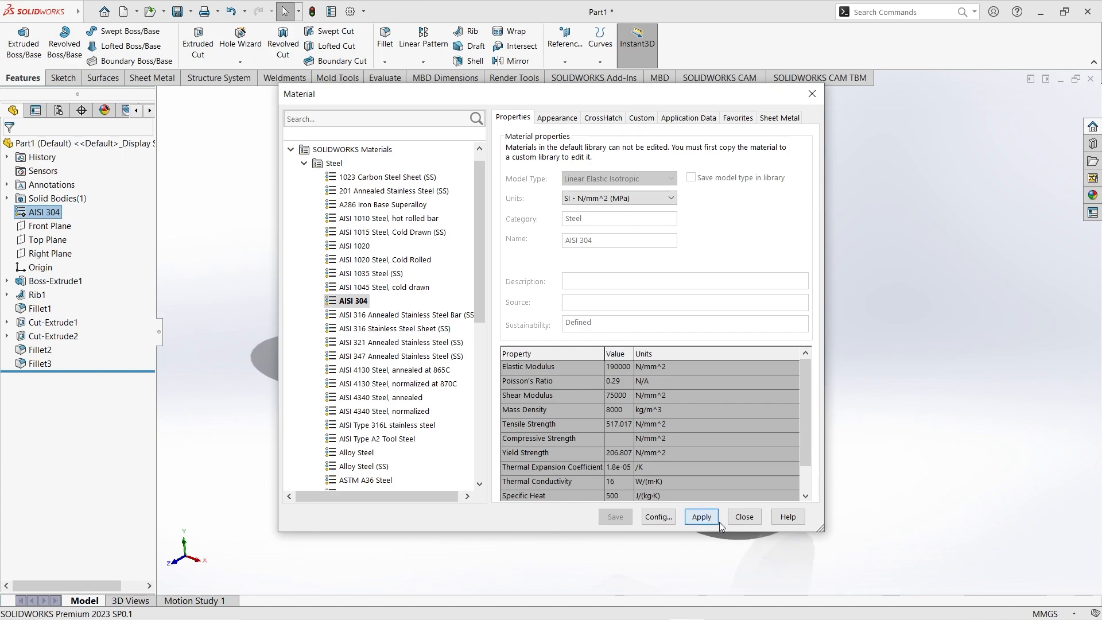
left_click(732, 519)
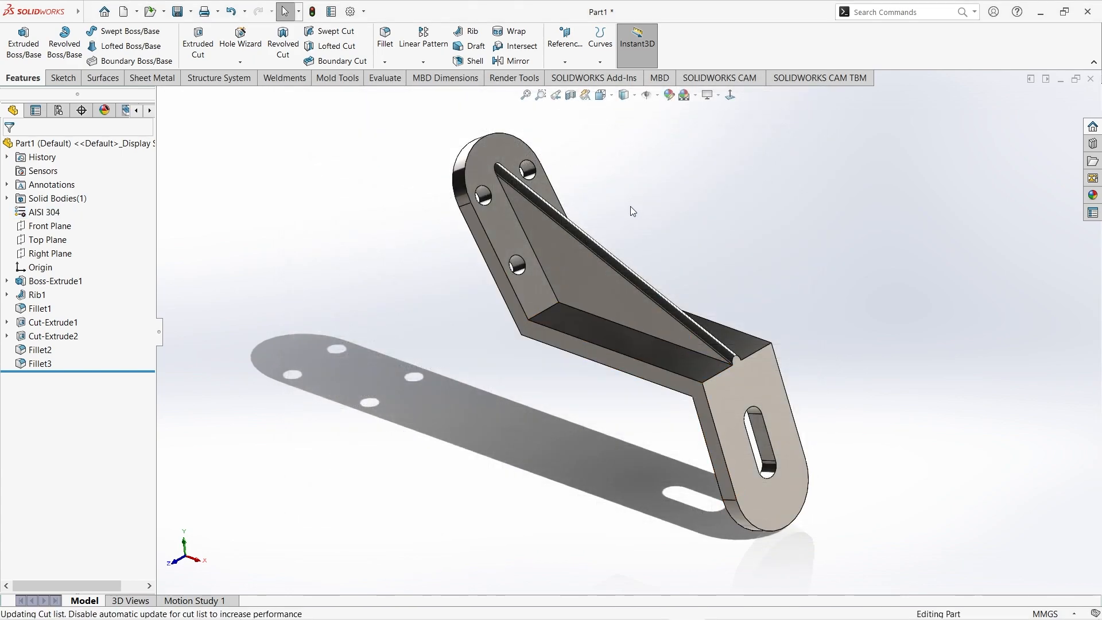